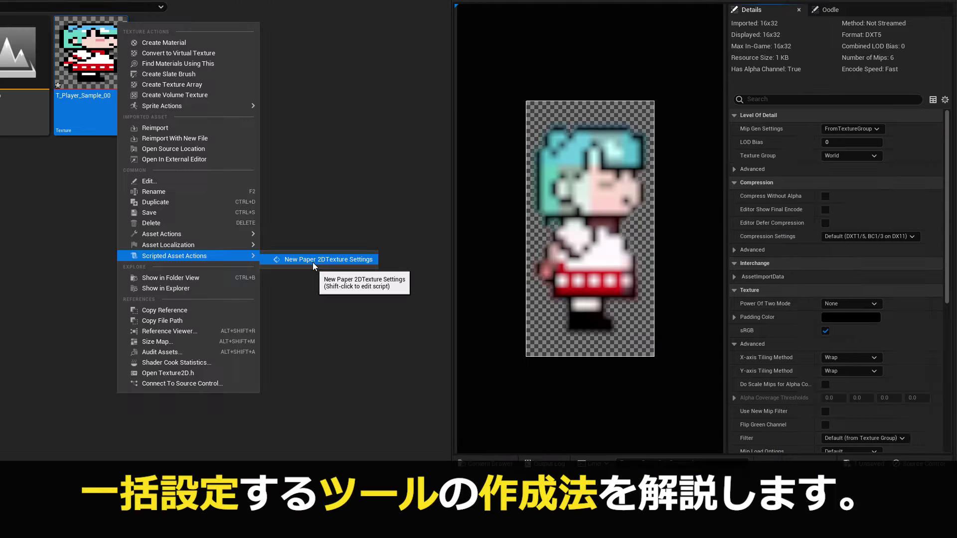
Apply New Paper 2DTexture Settings from Scripted Asset Actions to T_Player_Sample_00.
click(313, 262)
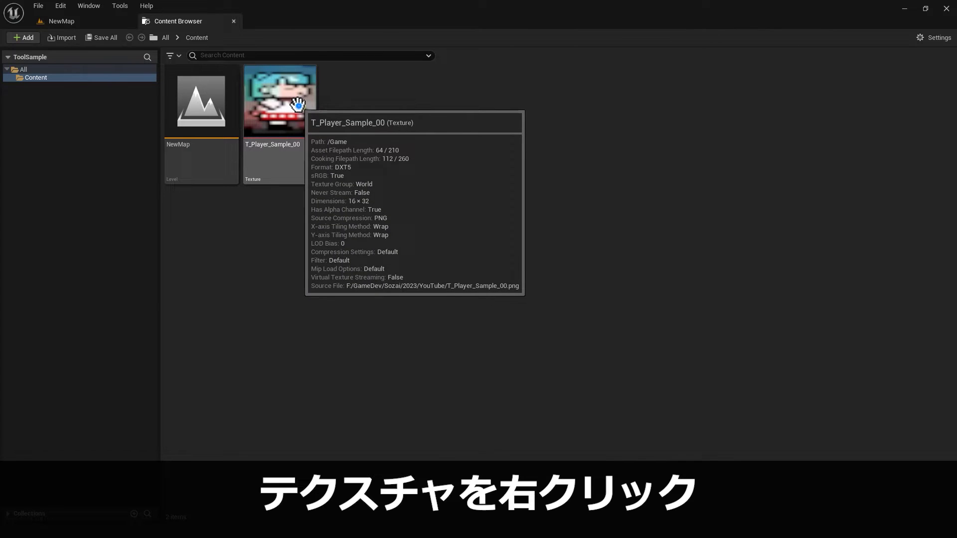
Apply Sprite Actions > Apply Paper2D Texture Settings to T_Player_Sample_00.
right_click(298, 106)
mouse_move(369, 189)
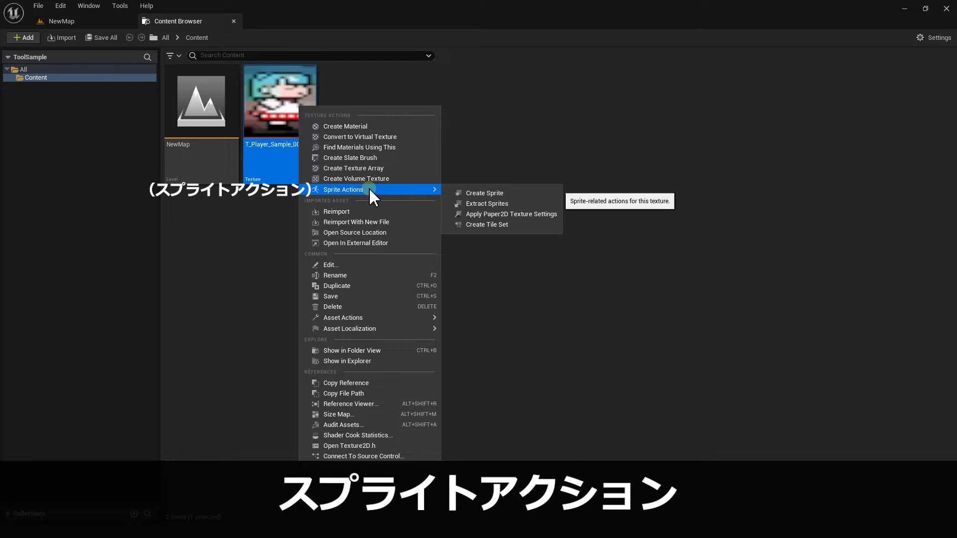
click(484, 215)
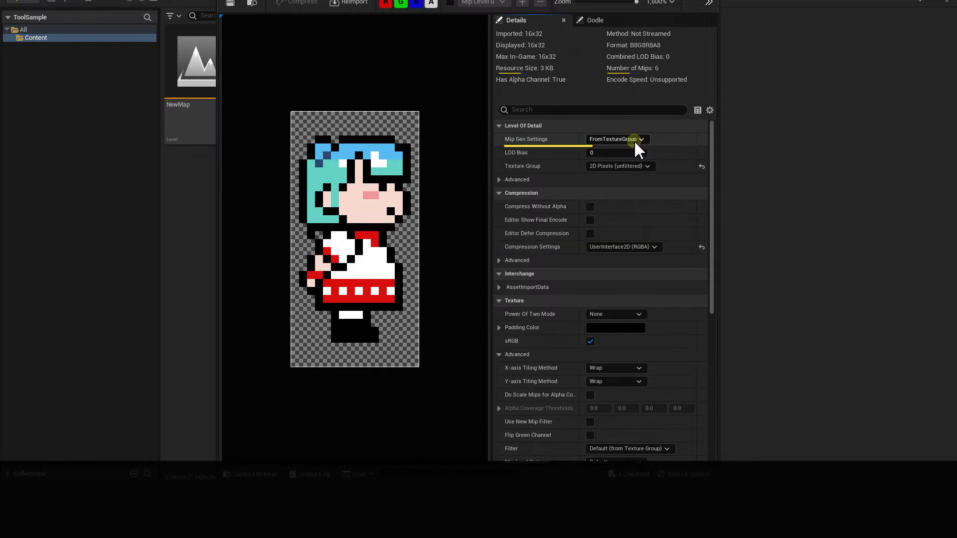
Set T_Player_Sample_00's Mip Gen Settings to NoMipmaps and its advanced Filter to Nearest.
click(636, 141)
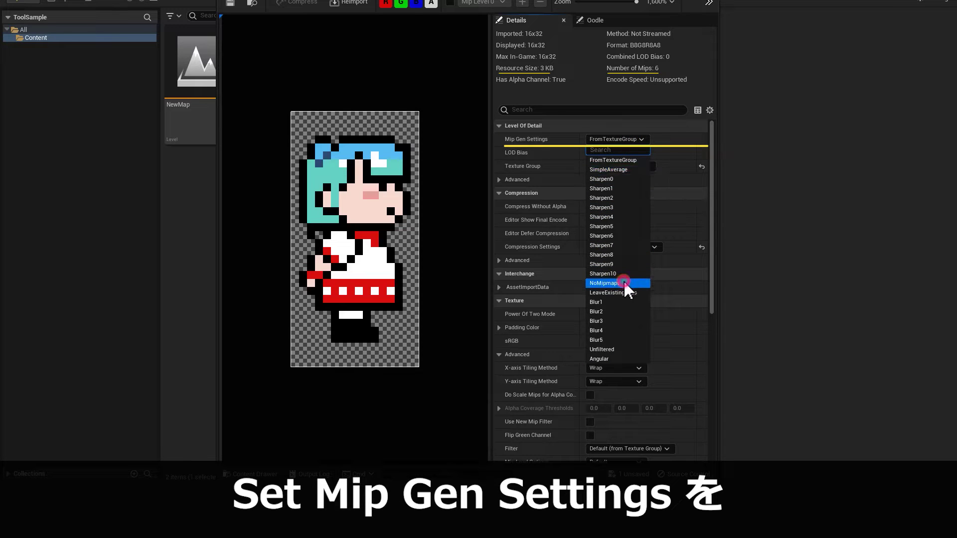
click(620, 283)
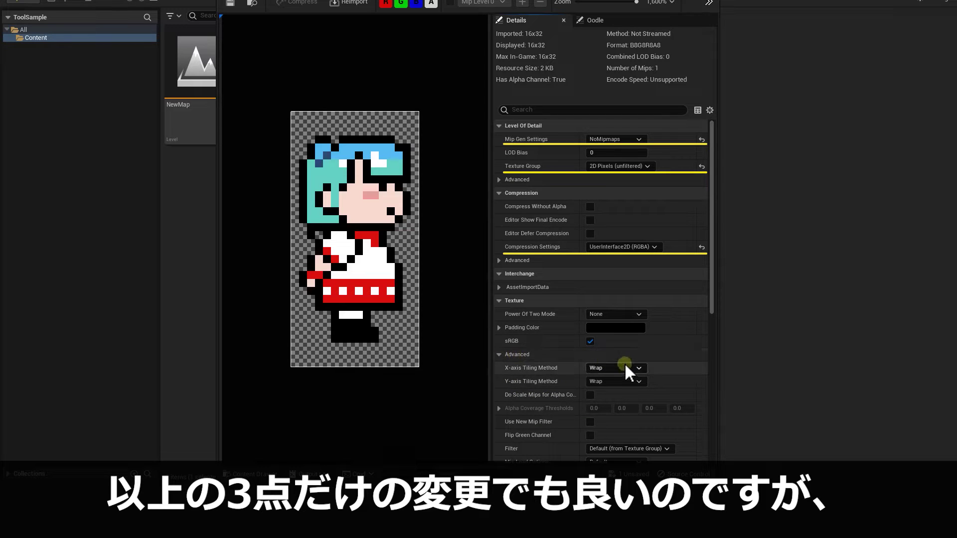
click(499, 355)
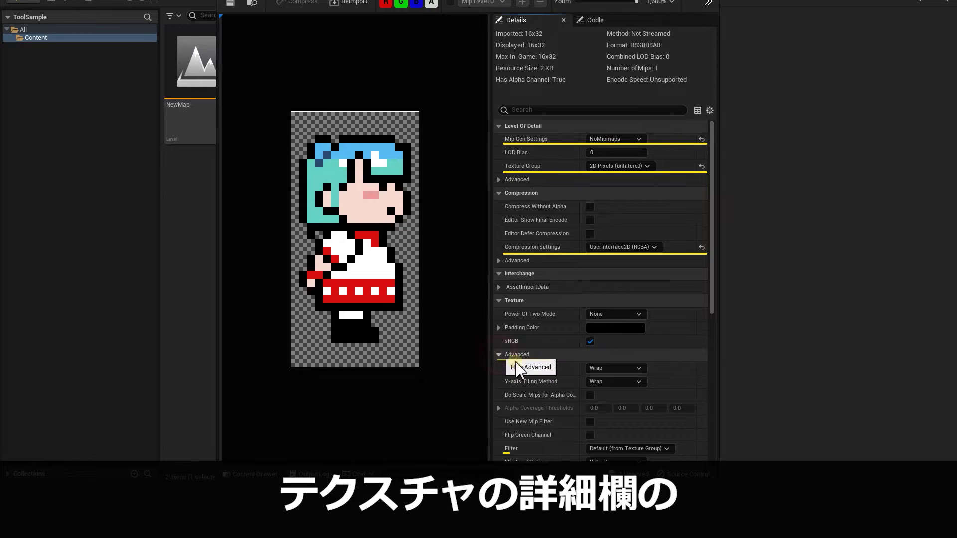
click(500, 356)
click(616, 447)
click(612, 409)
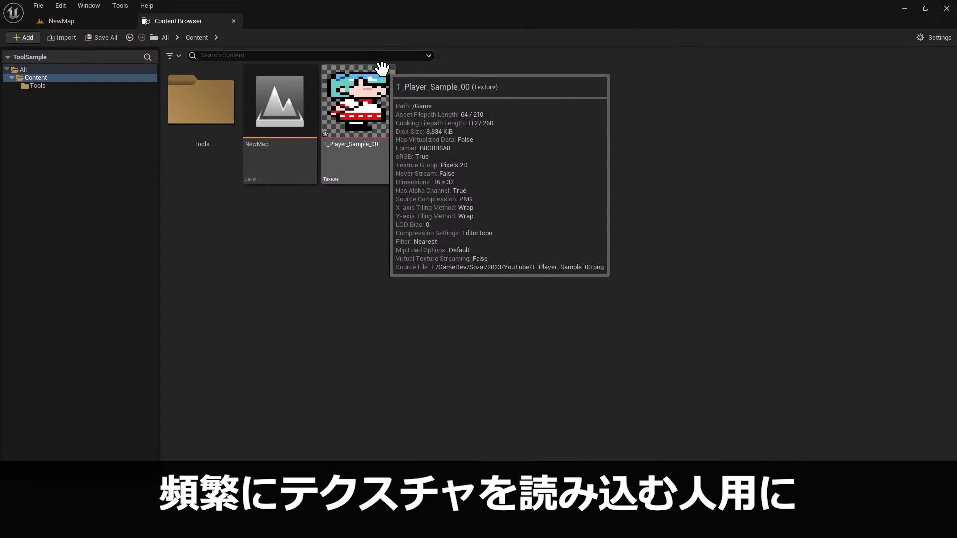
right_click(385, 71)
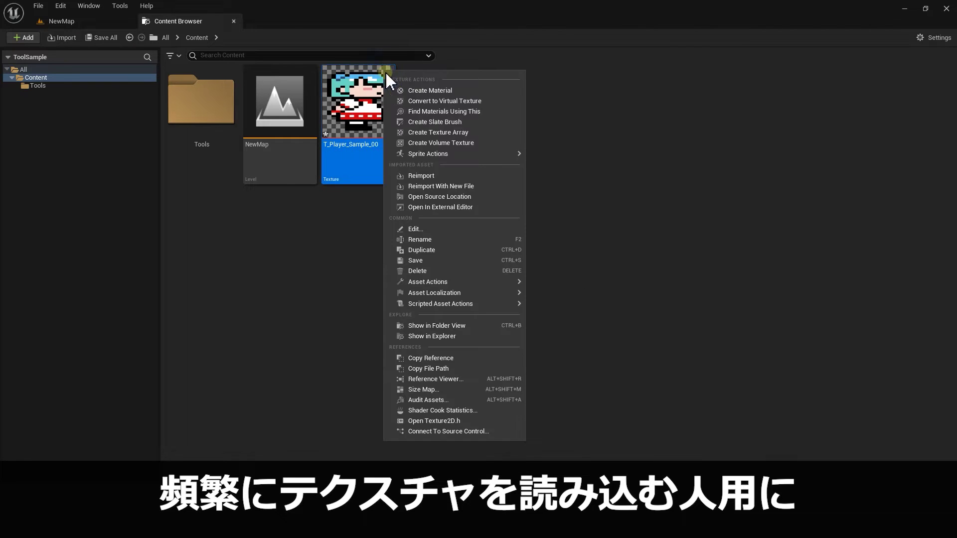
Create a Tools folder in Content and enter it.
mouse_move(479, 303)
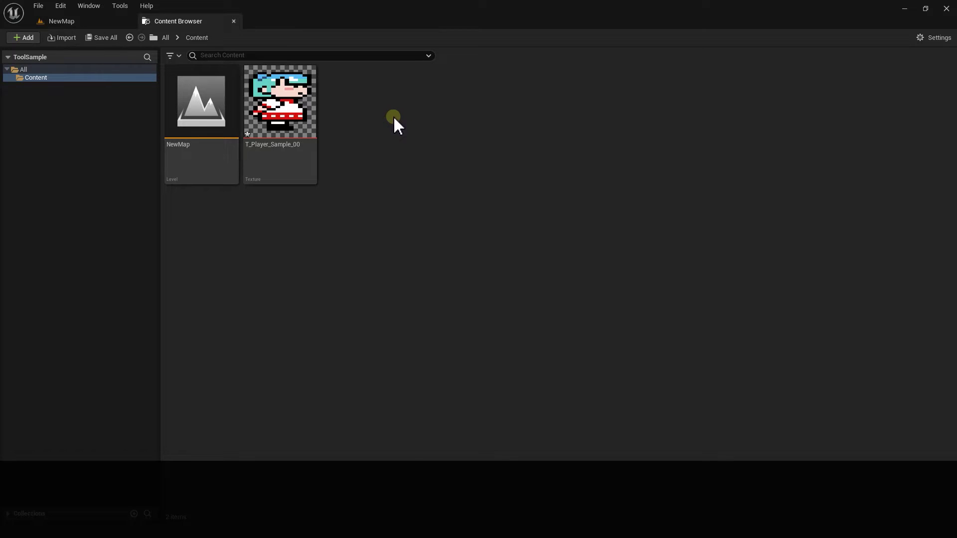
right_click(393, 116)
click(437, 180)
text(To)
key(Return)
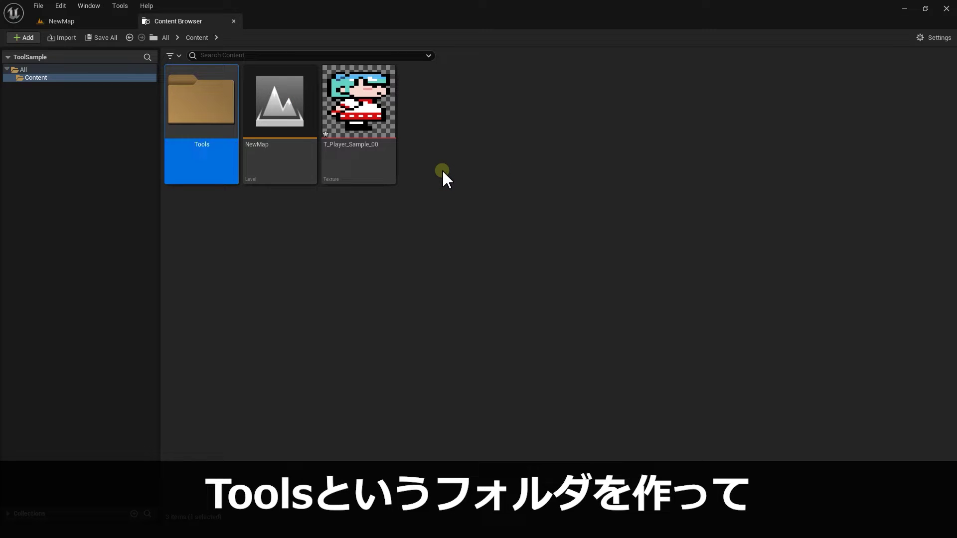
key(Return)
Create Asset Action Utility blueprint EUB_Asset_TextureSettings and open it docked in the main window.
right_click(260, 78)
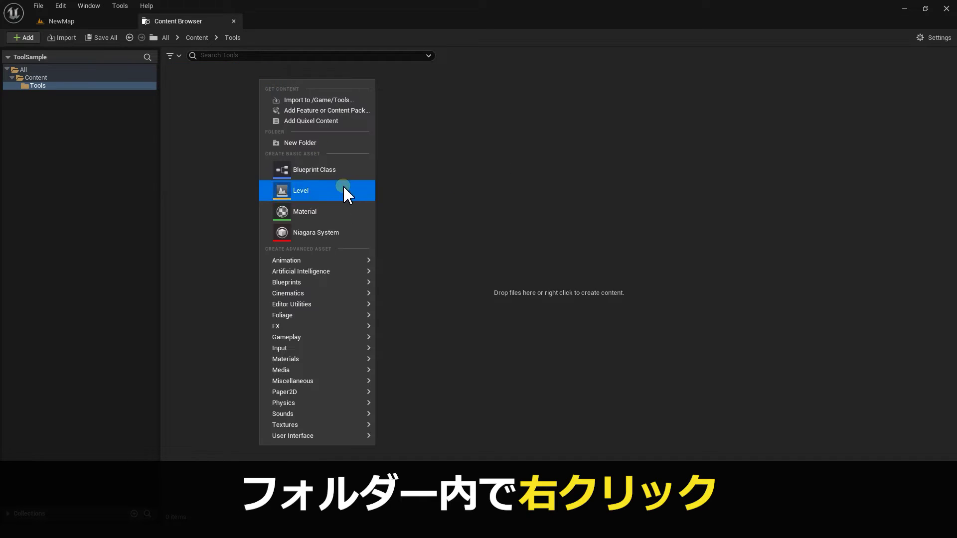
mouse_move(343, 302)
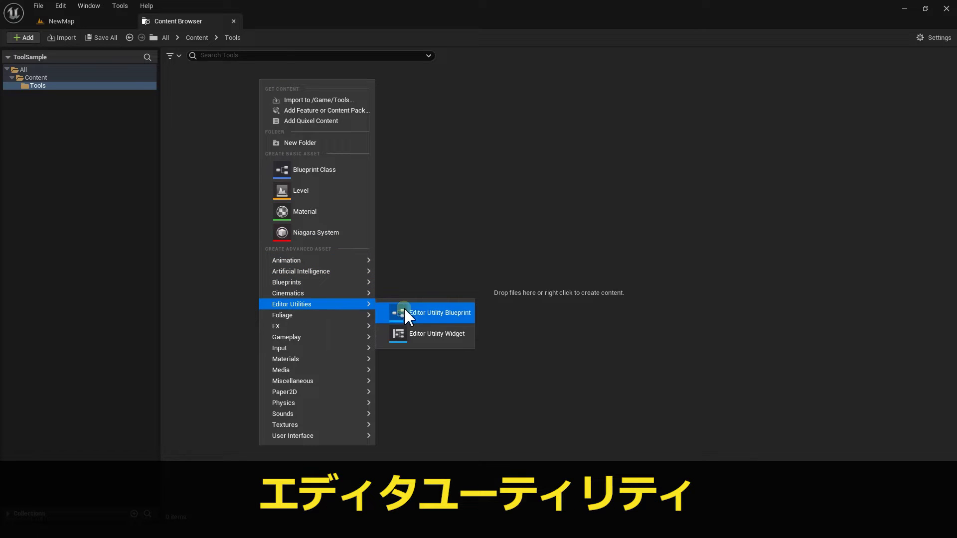
click(435, 314)
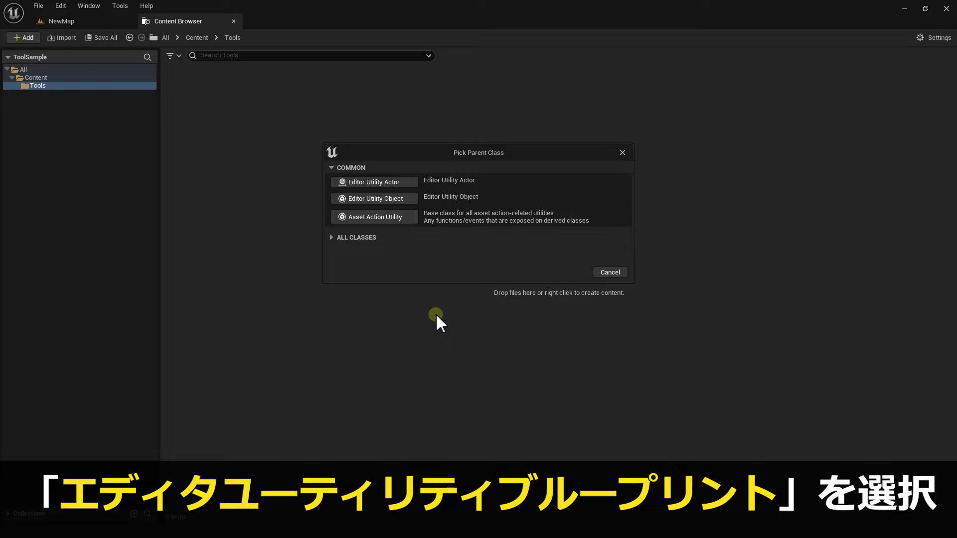
click(402, 217)
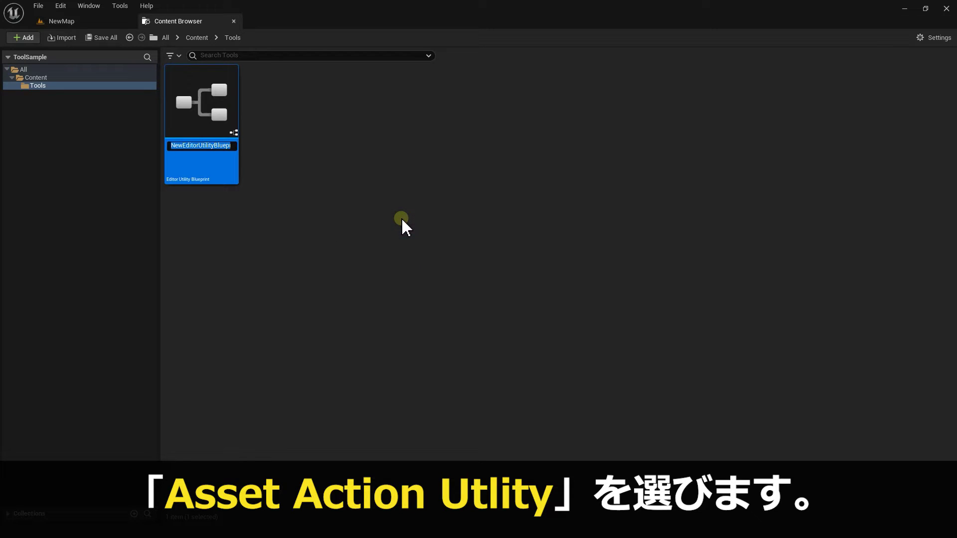
text(EUB_A)
text(sset_)
text(Te)
text(xture)
text(Settings)
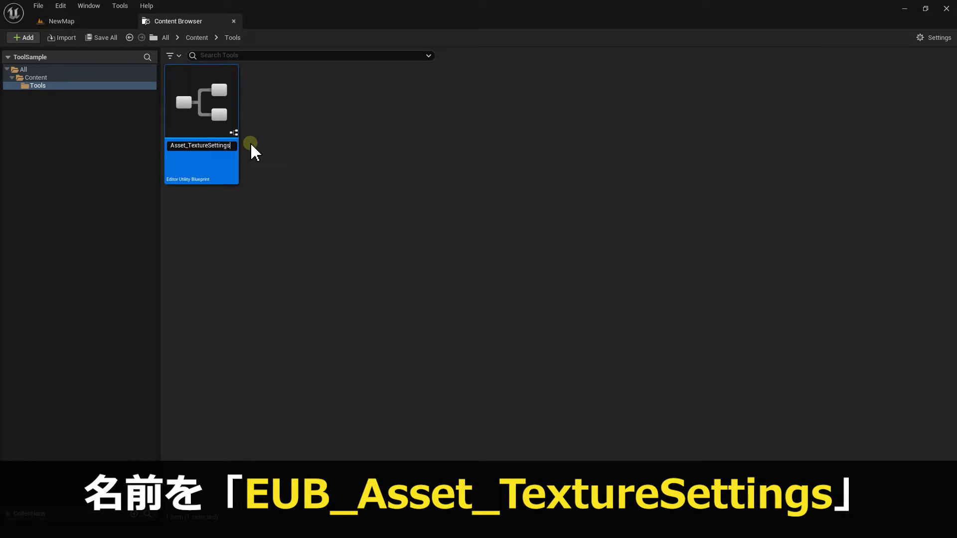
key(Return)
double_click(213, 98)
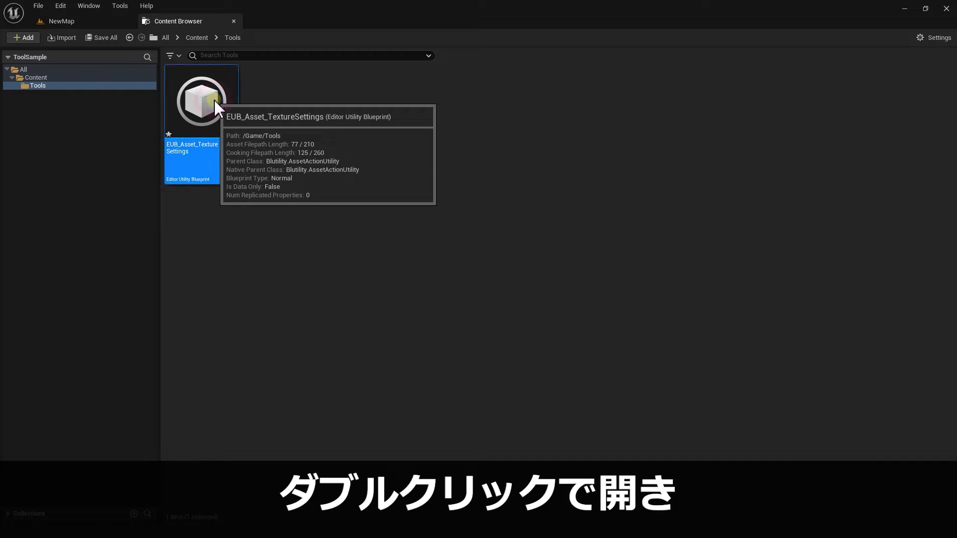
drag(321, 117, 313, 23)
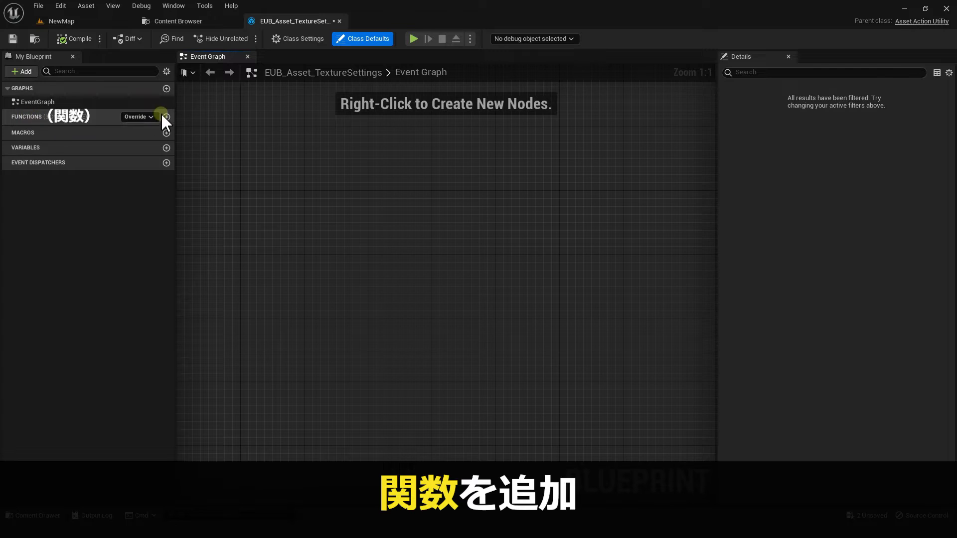
Add function NewPaper2DTextureSettings and recentre its entry node in the graph.
click(166, 116)
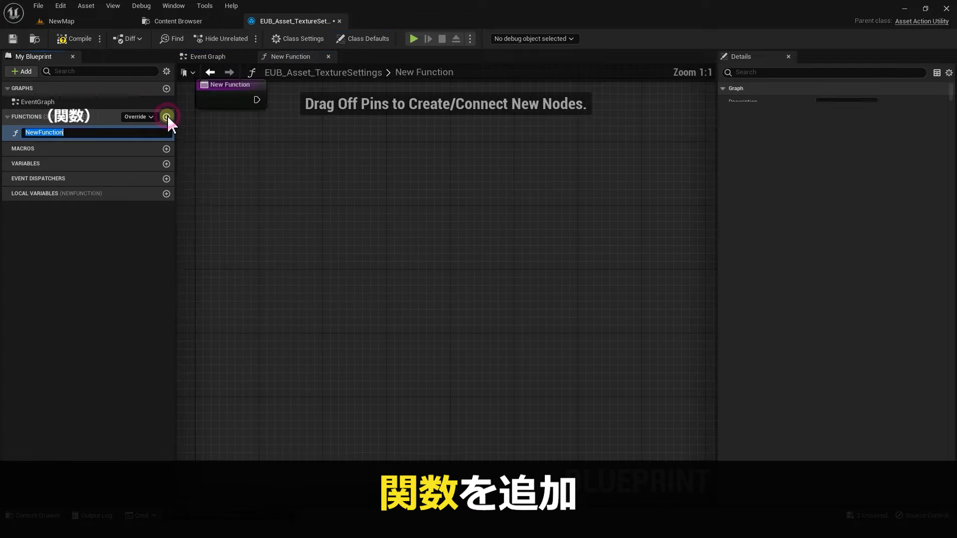
text(Ne)
text(w)
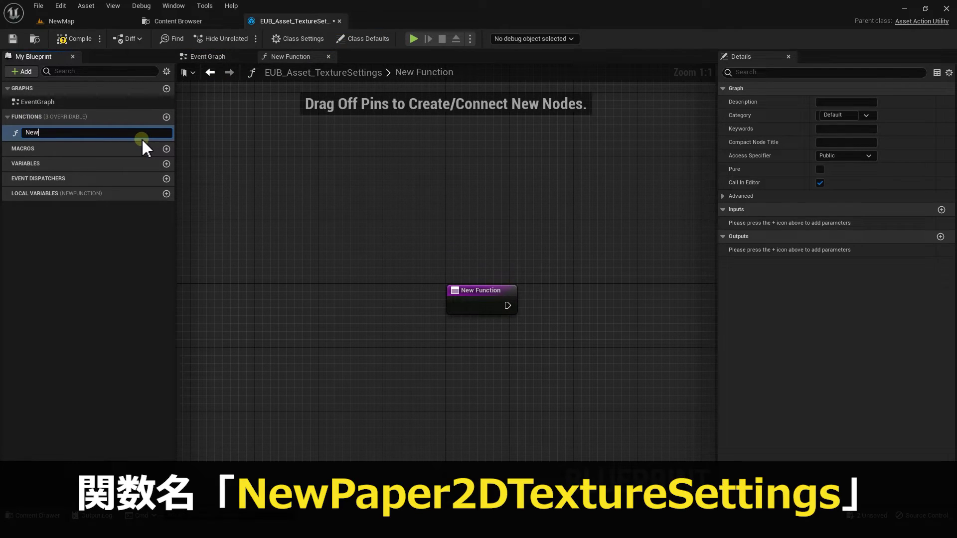
text(Paper2DTextureSettings)
key(Return)
scroll(493, 334, down, 2)
right_drag(493, 333, 449, 327)
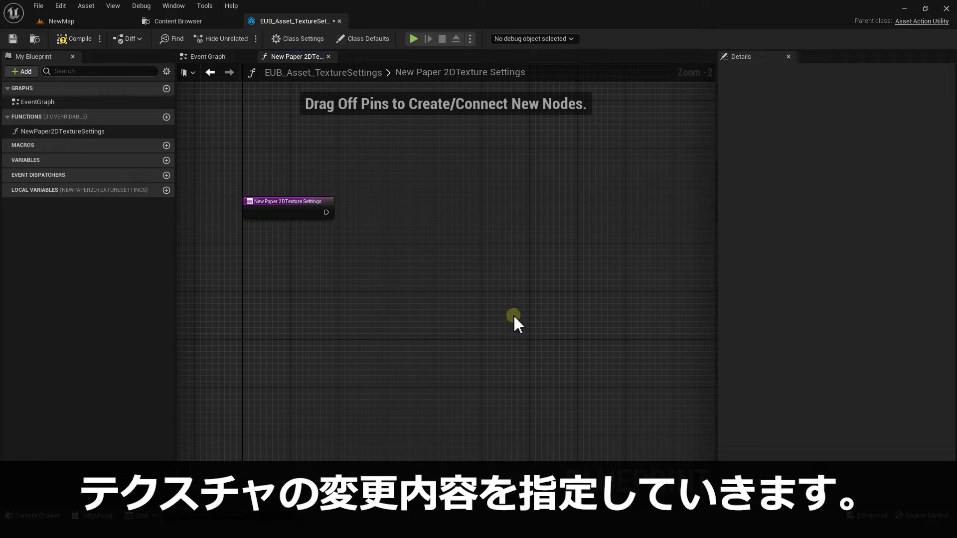
scroll(425, 180, up, 2)
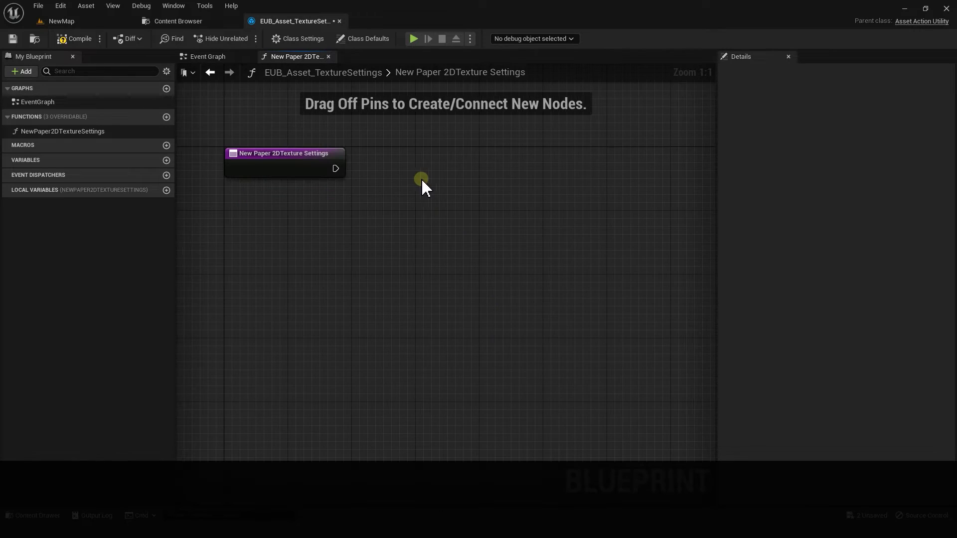
Add a Get Selected Assets node wired from the function entry.
right_click(416, 178)
text(get selected ass)
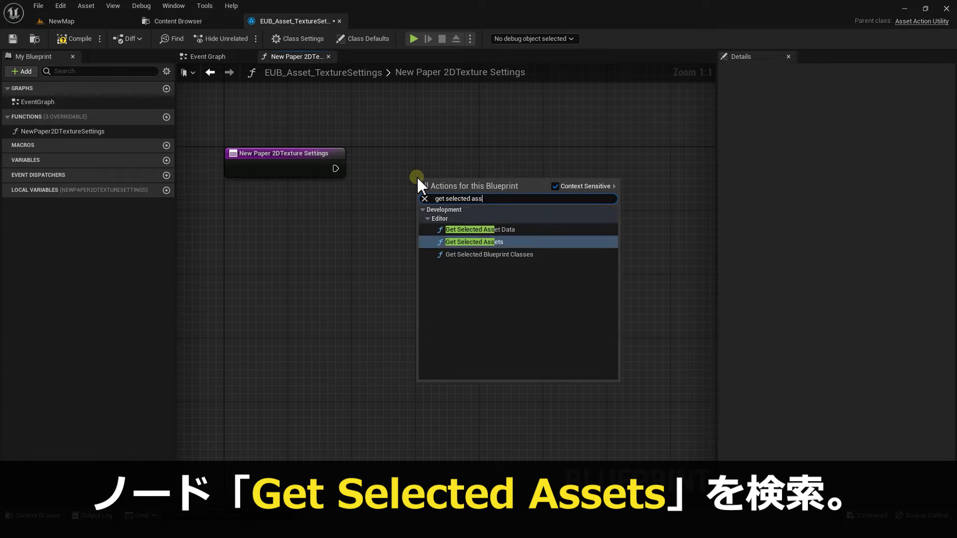
text(ets)
click(452, 228)
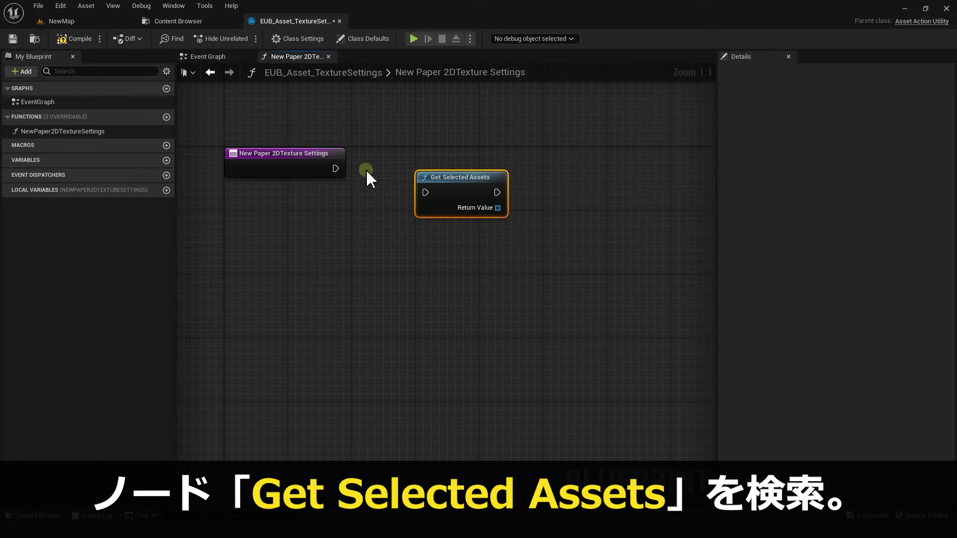
mouse_move(336, 168)
mouse_down()
mouse_move(425, 192)
mouse_move(421, 172)
mouse_up()
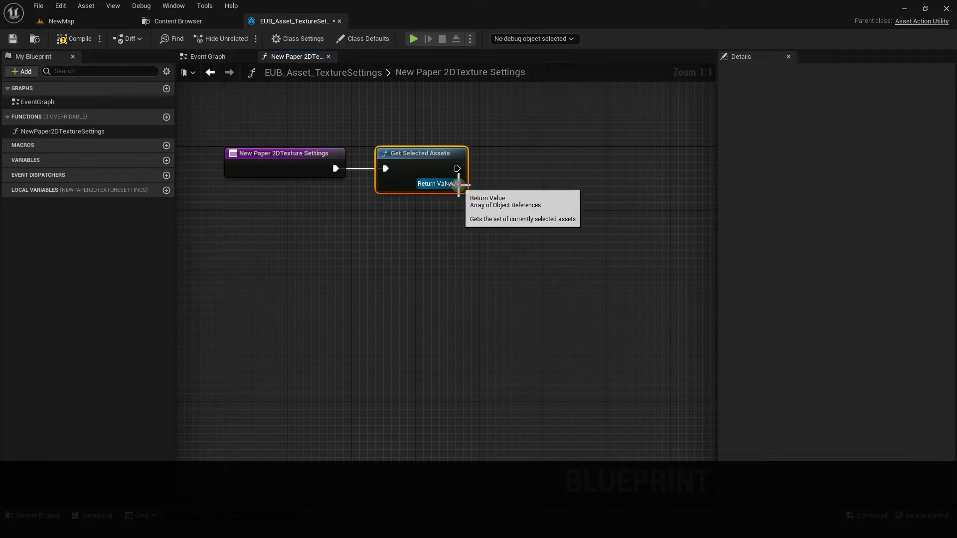
Run a For Each Loop over the selected assets after Get Selected Assets.
drag(457, 184, 509, 176)
text(loop)
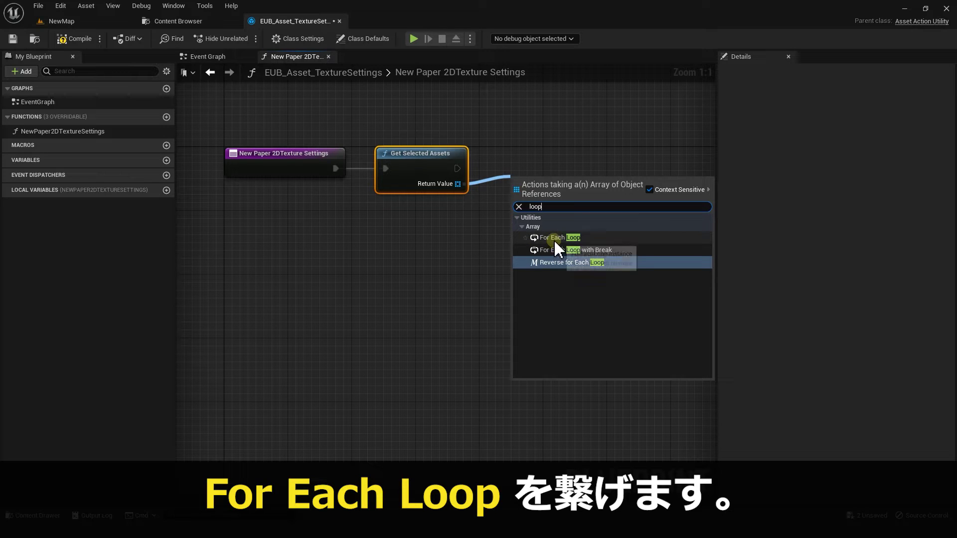
click(554, 239)
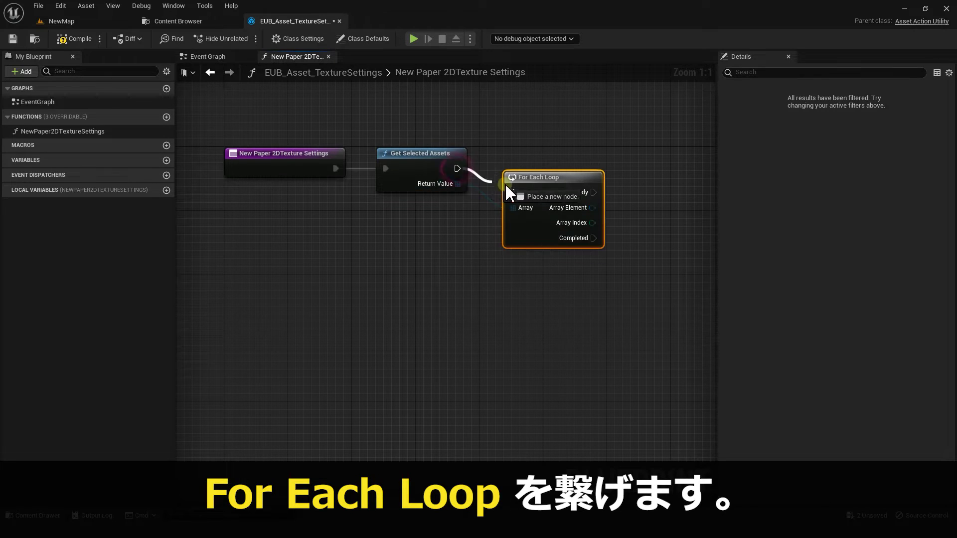
mouse_move(456, 169)
mouse_down()
mouse_move(512, 192)
mouse_move(525, 169)
mouse_up()
right_drag(526, 170, 359, 171)
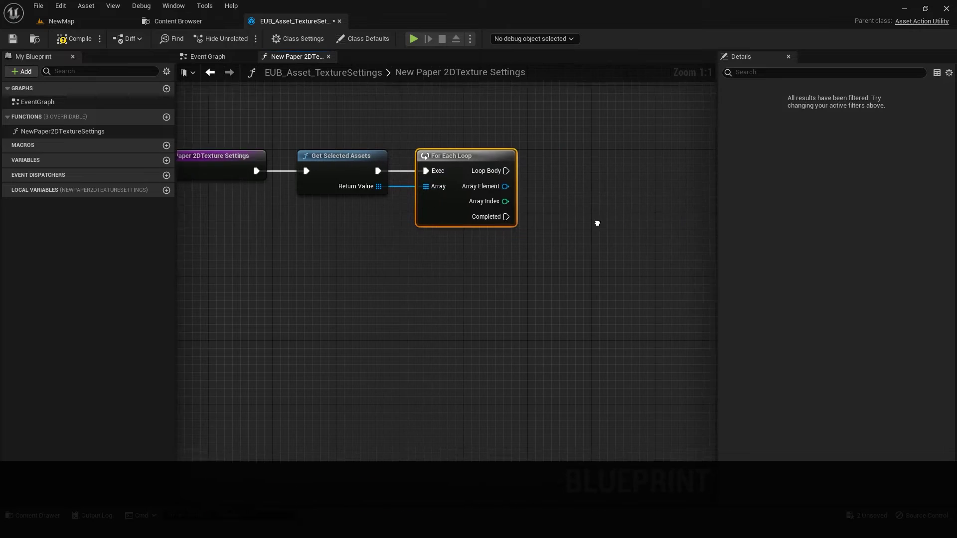
Cast each loop Array Element to Texture2D on every iteration.
drag(417, 186, 470, 191)
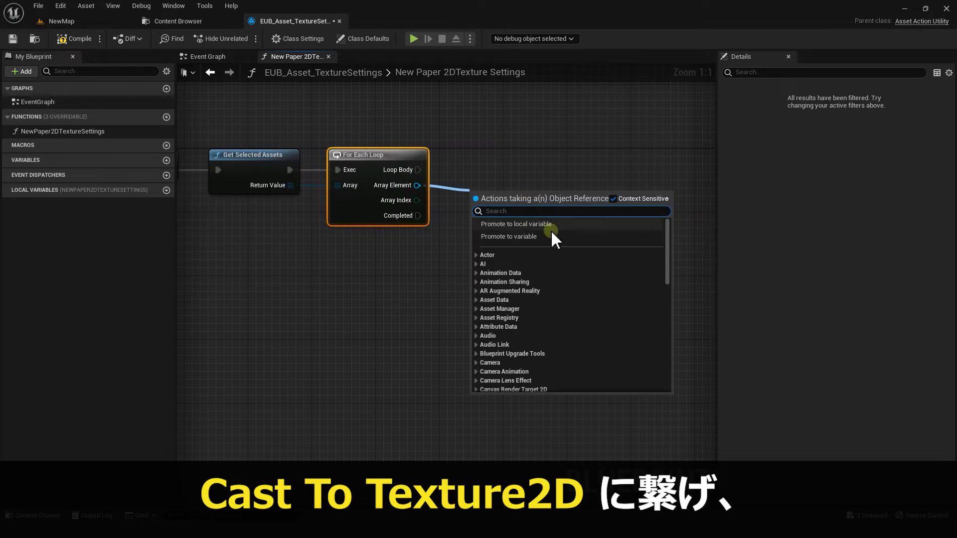
text(cast to texture)
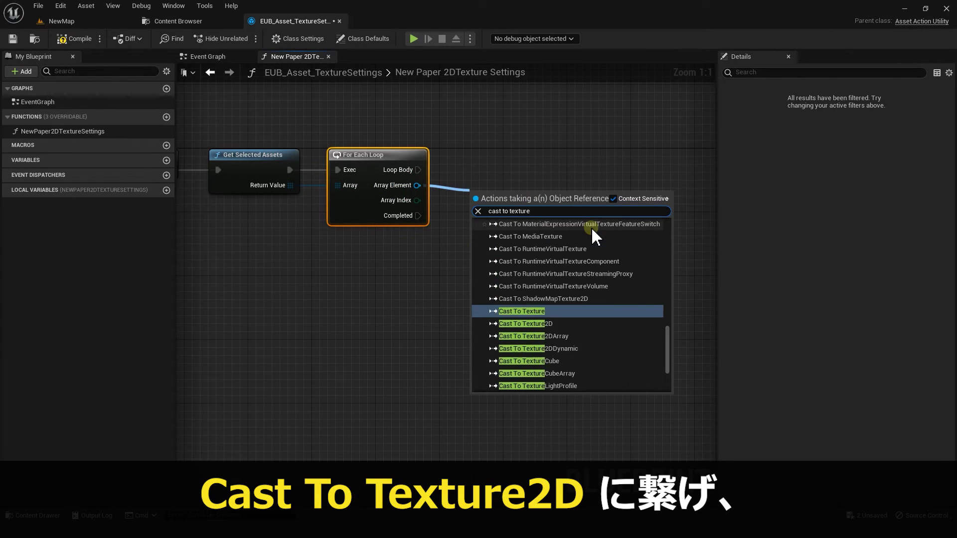
text(2d)
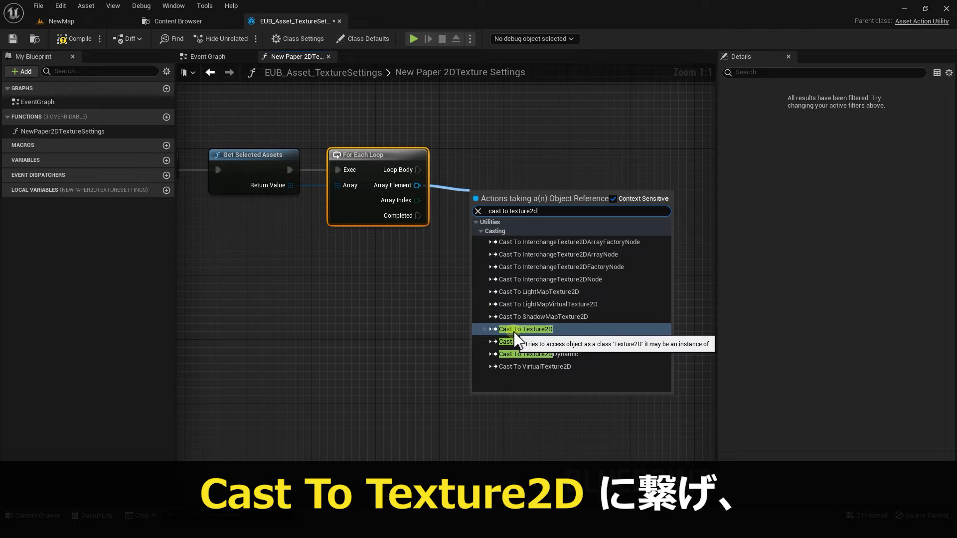
click(515, 330)
drag(518, 198, 526, 163)
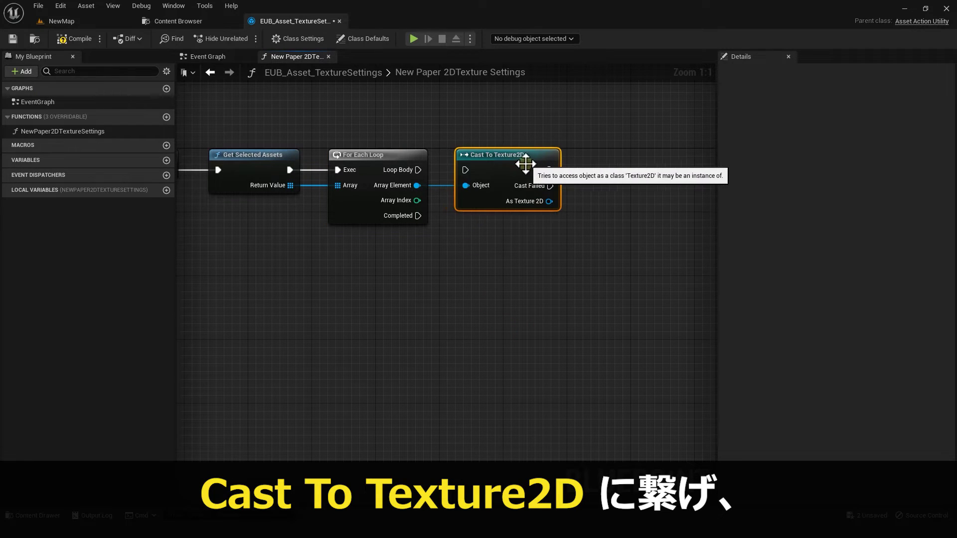
drag(417, 170, 466, 170)
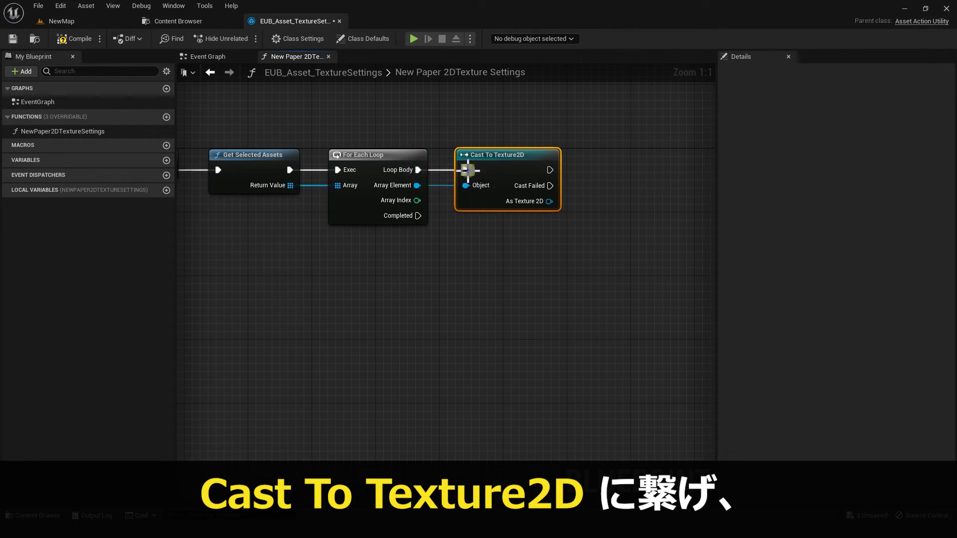
Add a Set Mip Gen Settings node from the As Texture 2D output.
right_drag(545, 252, 461, 243)
drag(418, 198, 466, 192)
text(set mip)
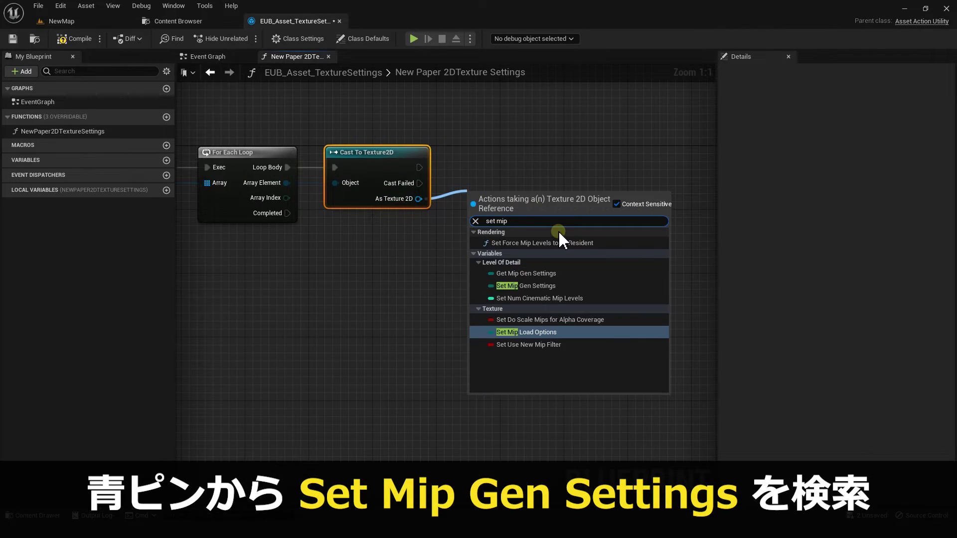
text(gen settings)
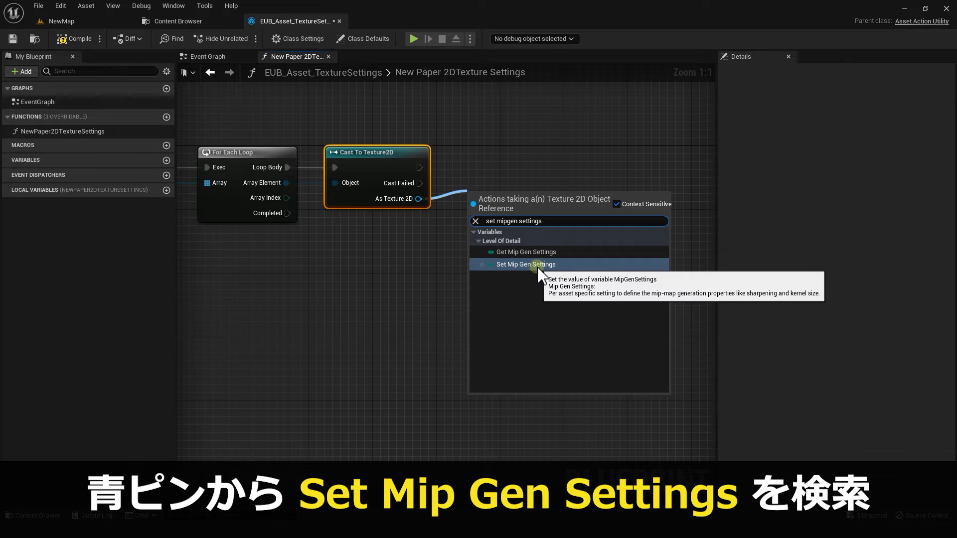
click(538, 267)
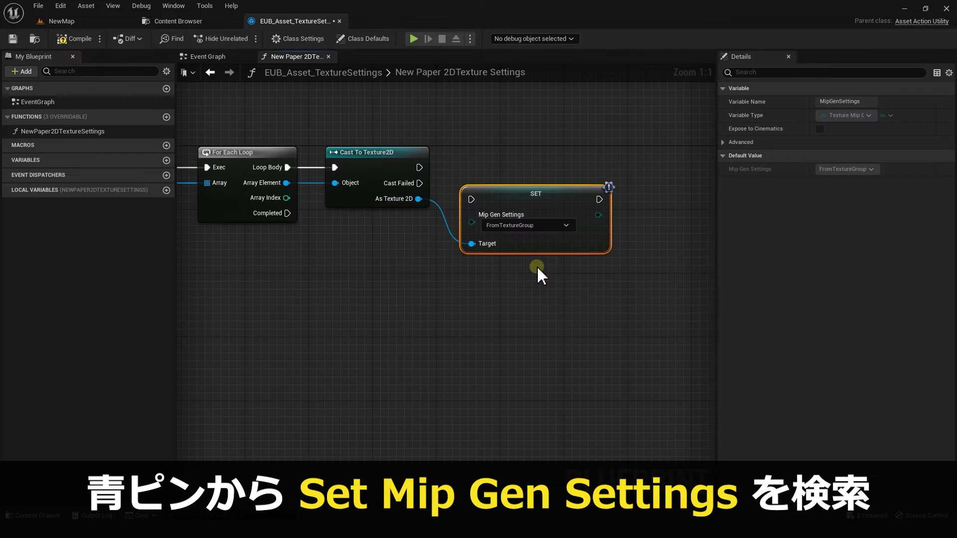
Run the mip setter after a successful cast, set to NoMipmaps.
drag(500, 175, 492, 175)
drag(419, 166, 471, 168)
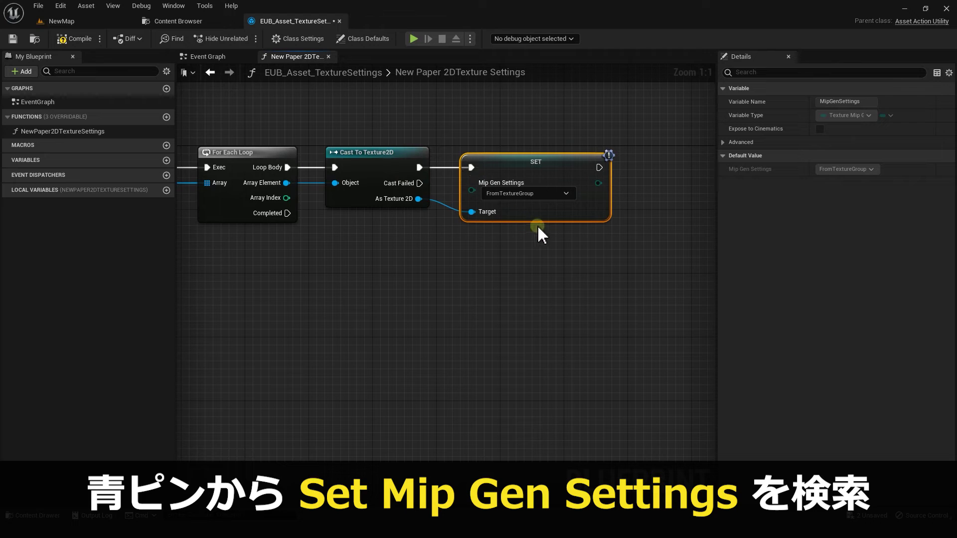
click(568, 194)
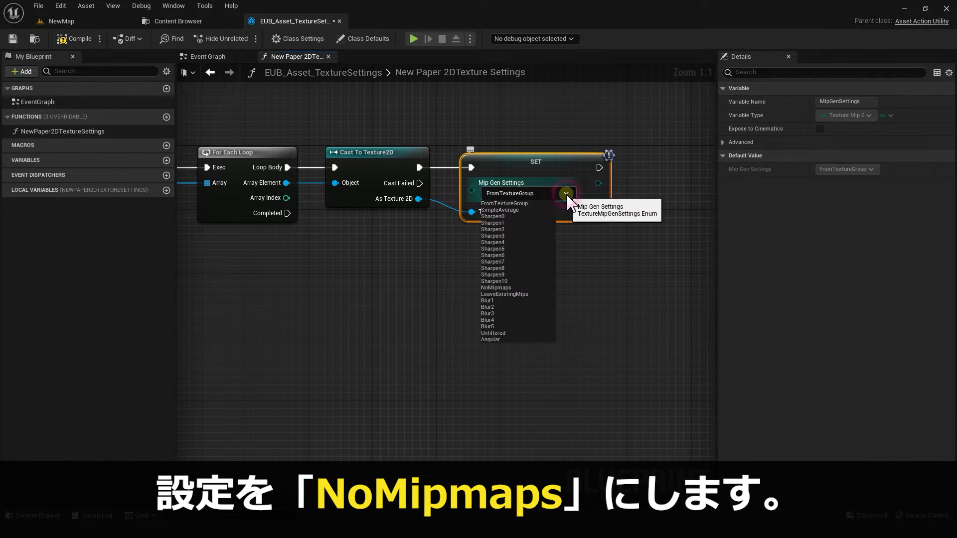
click(525, 288)
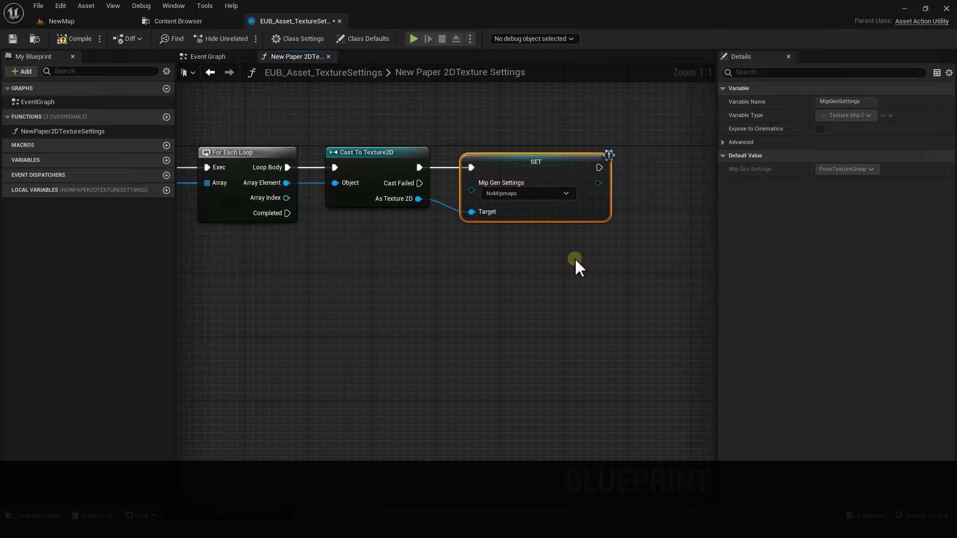
Chain a Set Texture Group node set to 2D Pixels (unfiltered) after the mip setter.
drag(419, 198, 453, 295)
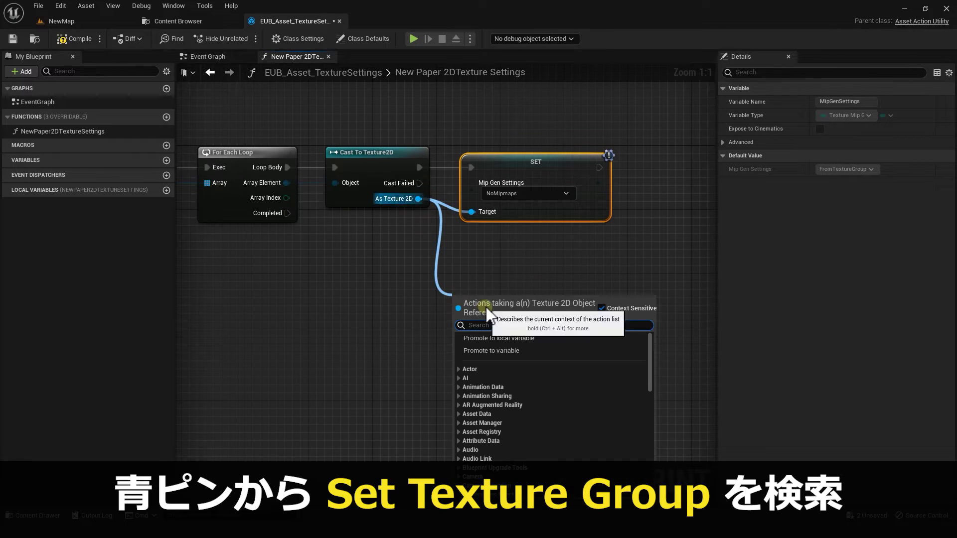
text(set texture group)
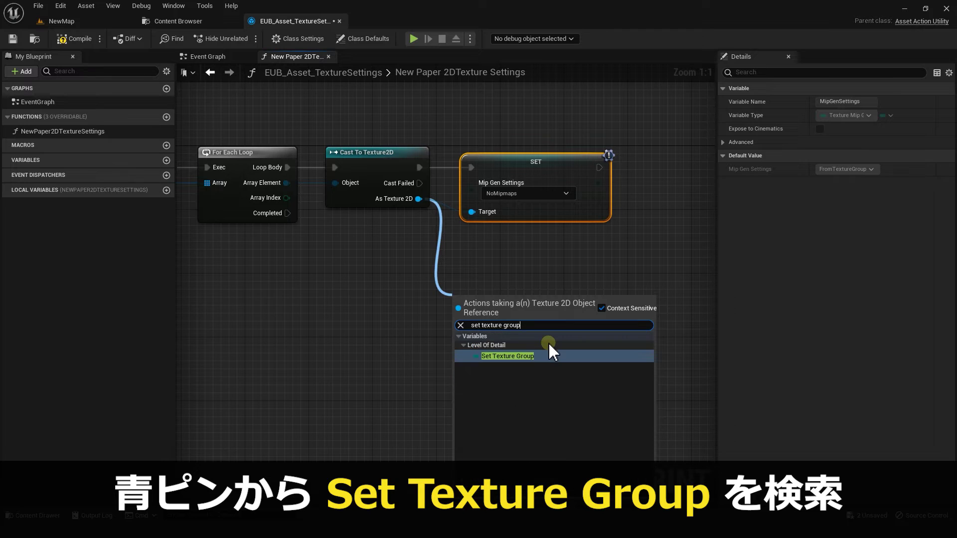
click(520, 356)
drag(518, 329, 535, 271)
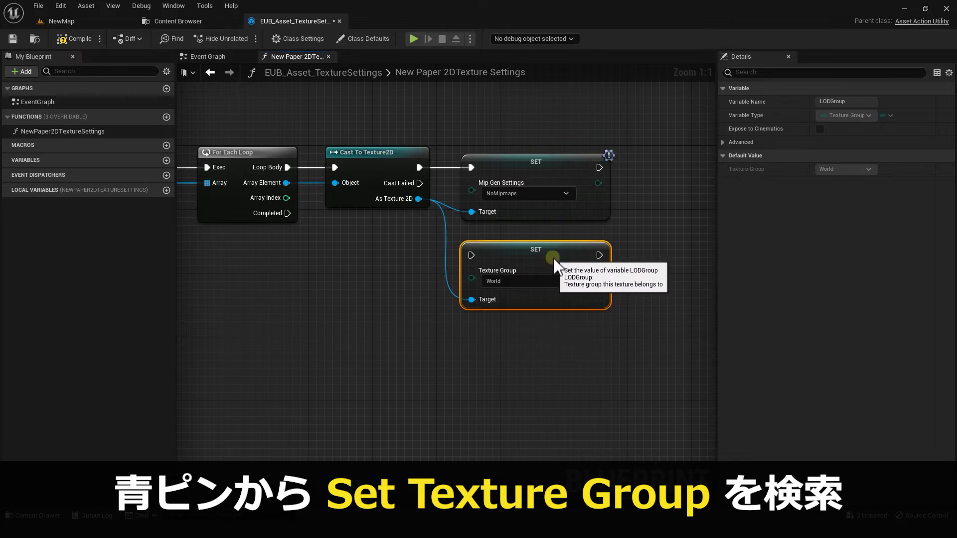
drag(599, 168, 472, 247)
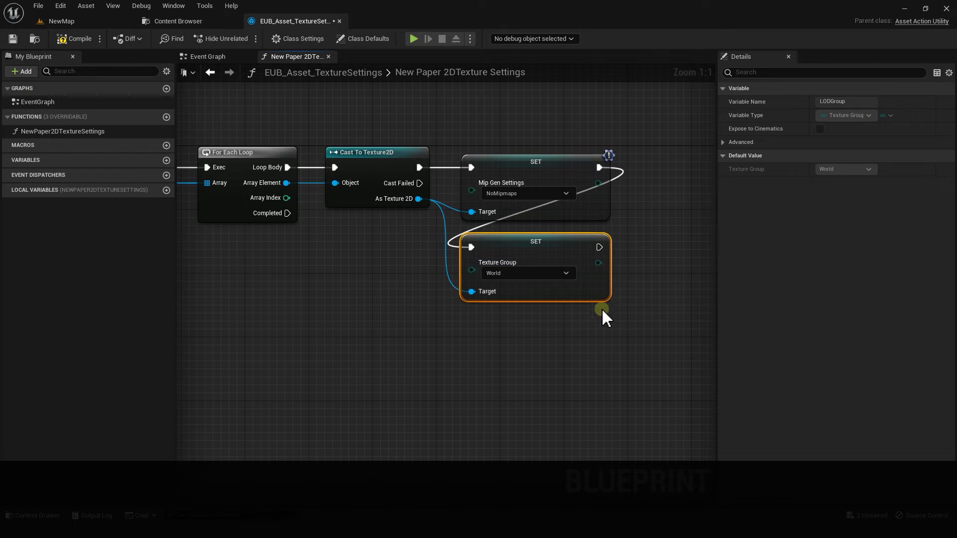
click(565, 276)
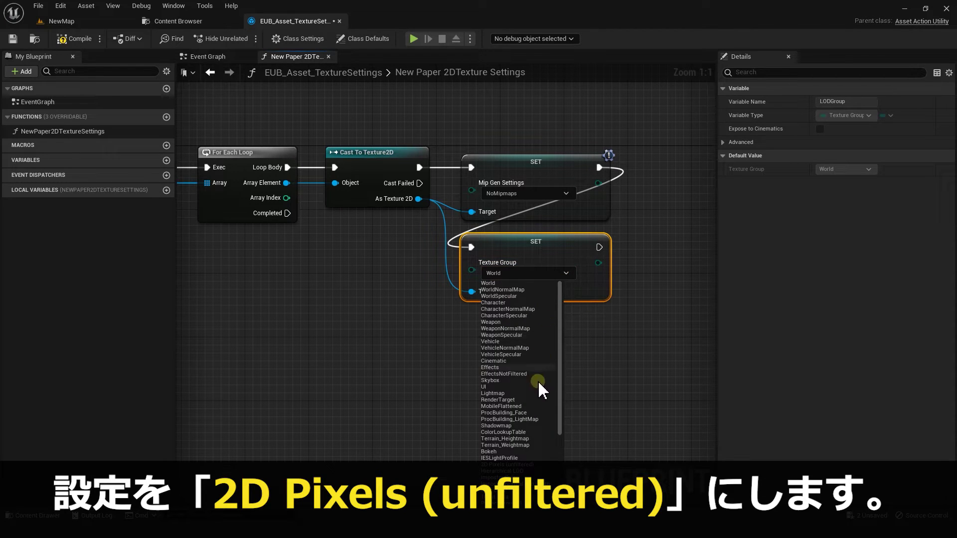
scroll(529, 436, down, 5)
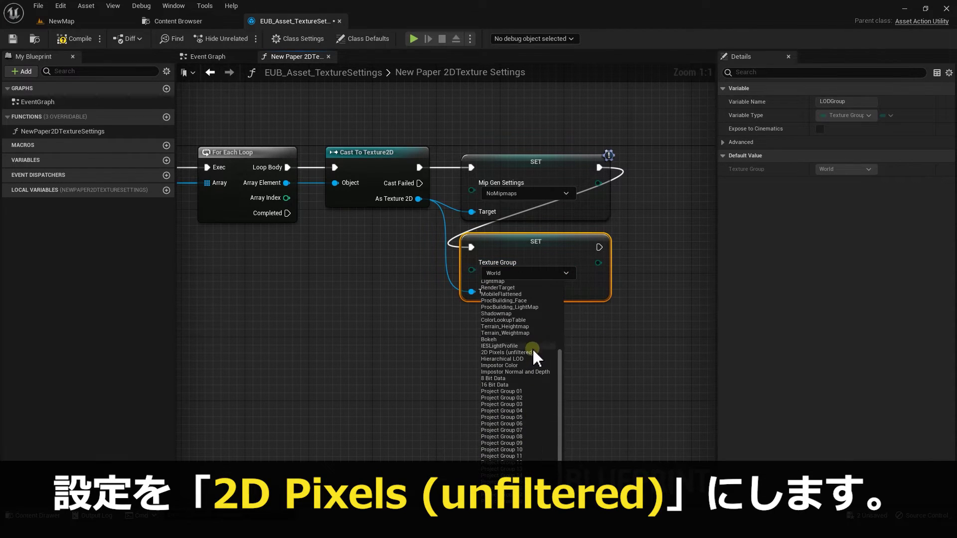
click(525, 352)
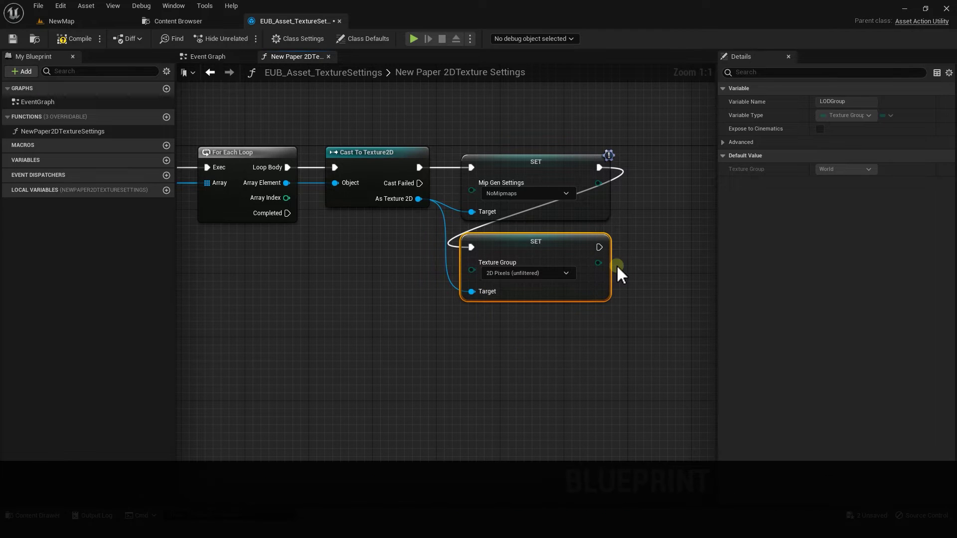
right_drag(527, 327, 521, 336)
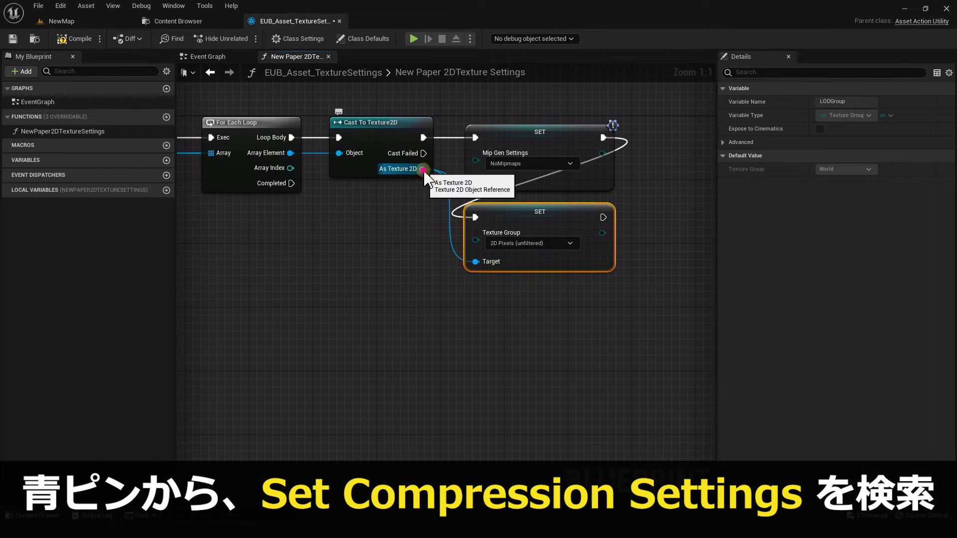
Chain a Set Compression Settings node set to UserInterface2D (RGBA) after the Texture Group setter.
drag(422, 169, 461, 323)
text(set)
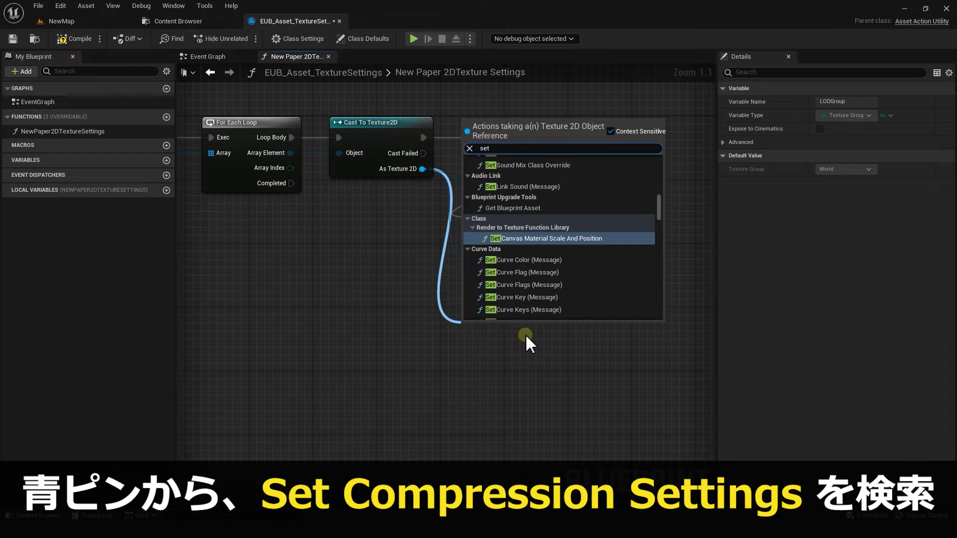
text( compression settings)
click(543, 195)
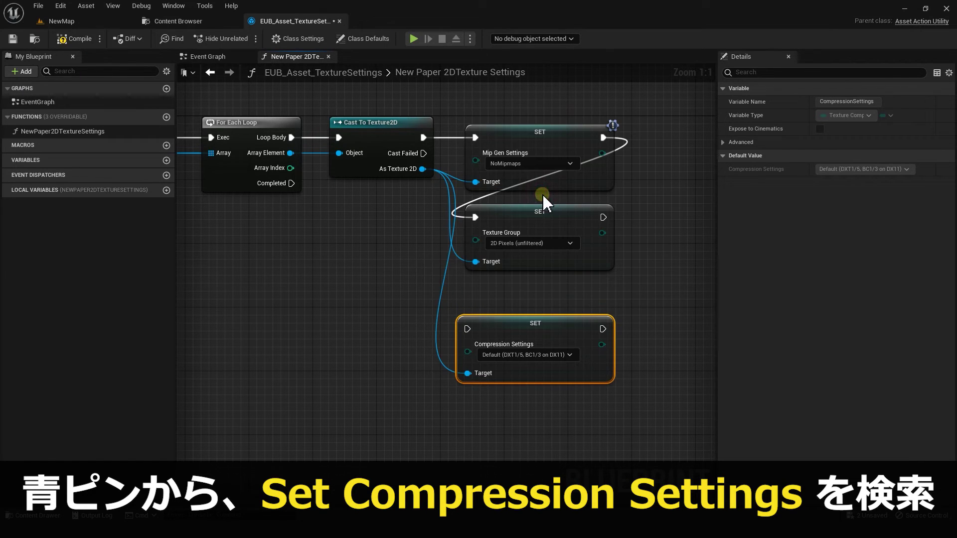
mouse_move(603, 218)
mouse_down()
mouse_move(471, 329)
mouse_move(485, 296)
mouse_up()
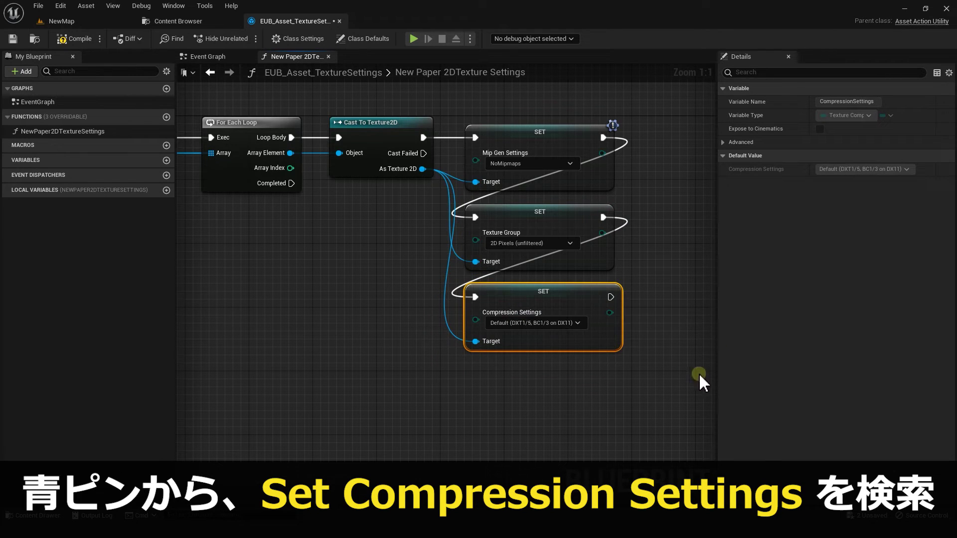
click(553, 325)
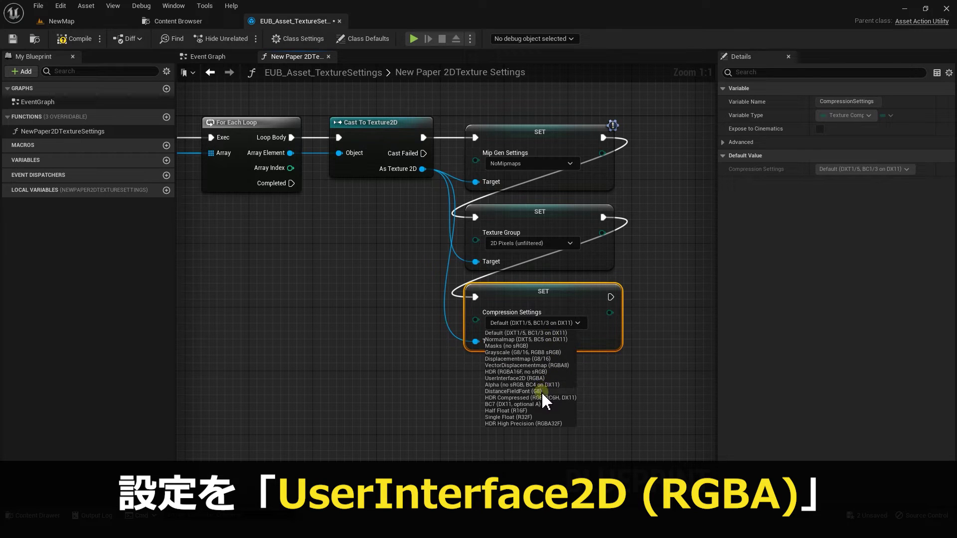
click(536, 378)
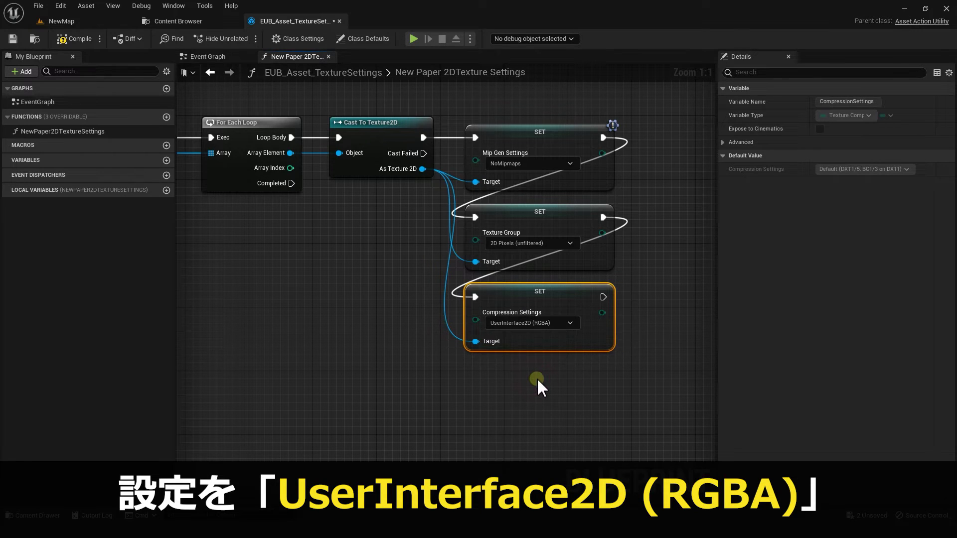
drag(416, 143, 459, 380)
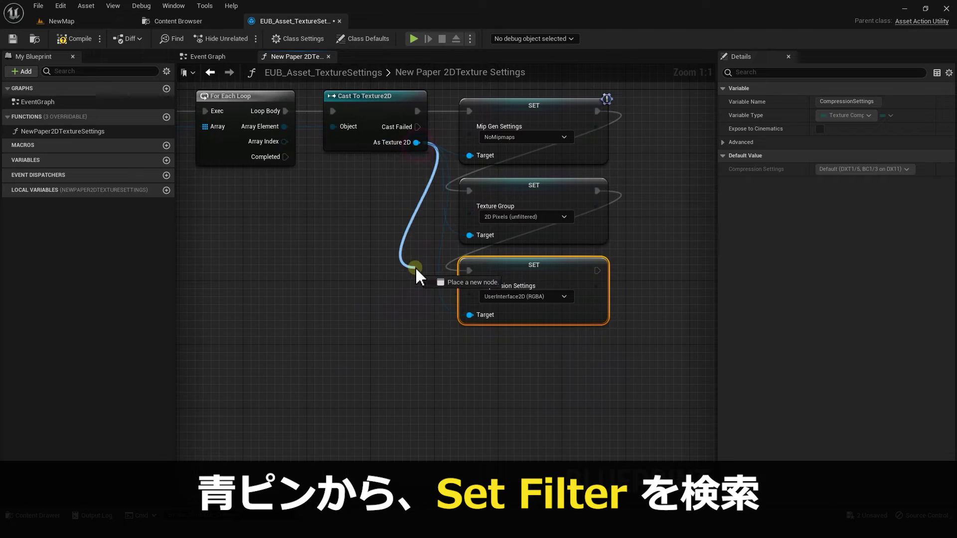
Add a Set Filter node for the cast texture, executed after the compression setter.
text(set filter)
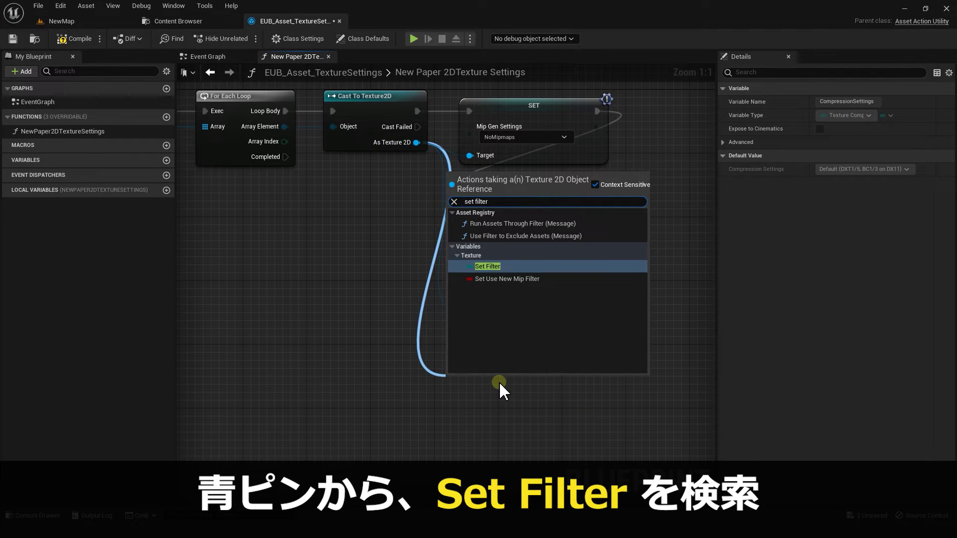
click(488, 266)
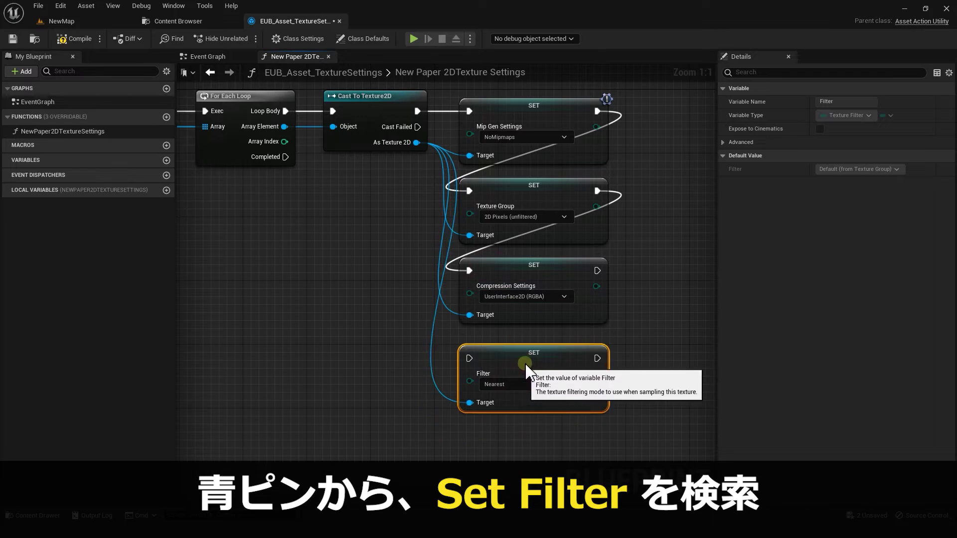
drag(597, 271, 469, 350)
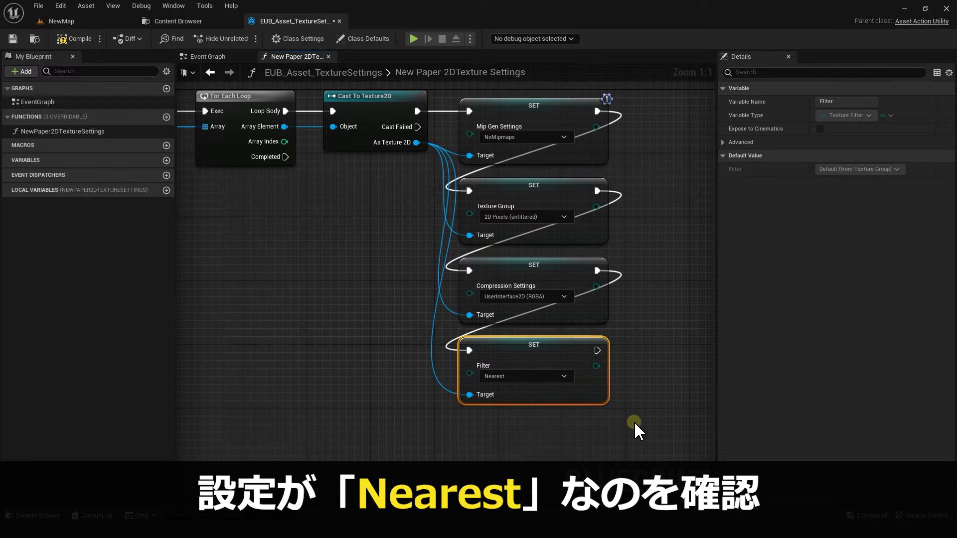
scroll(621, 404, down, 2)
scroll(621, 405, down, 1)
right_drag(621, 405, 680, 389)
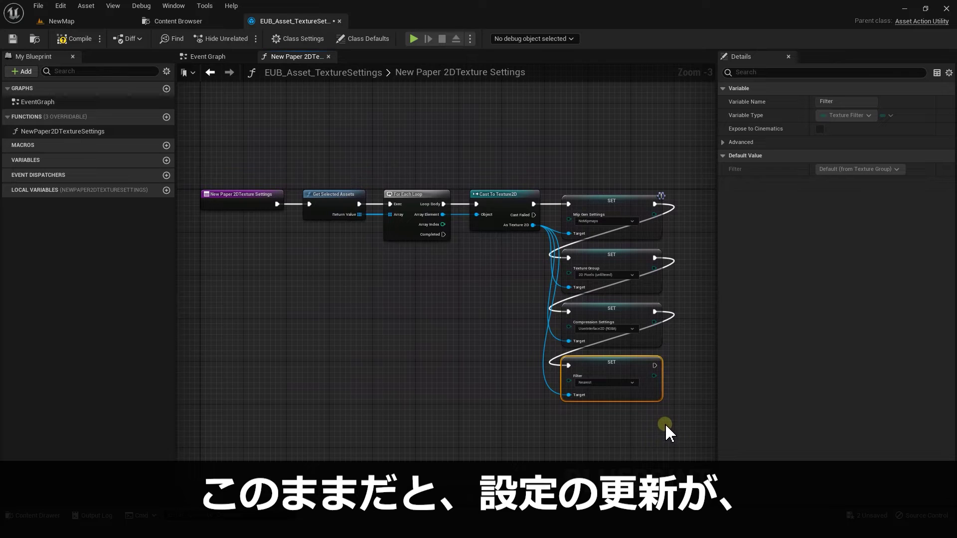
right_drag(663, 423, 662, 398)
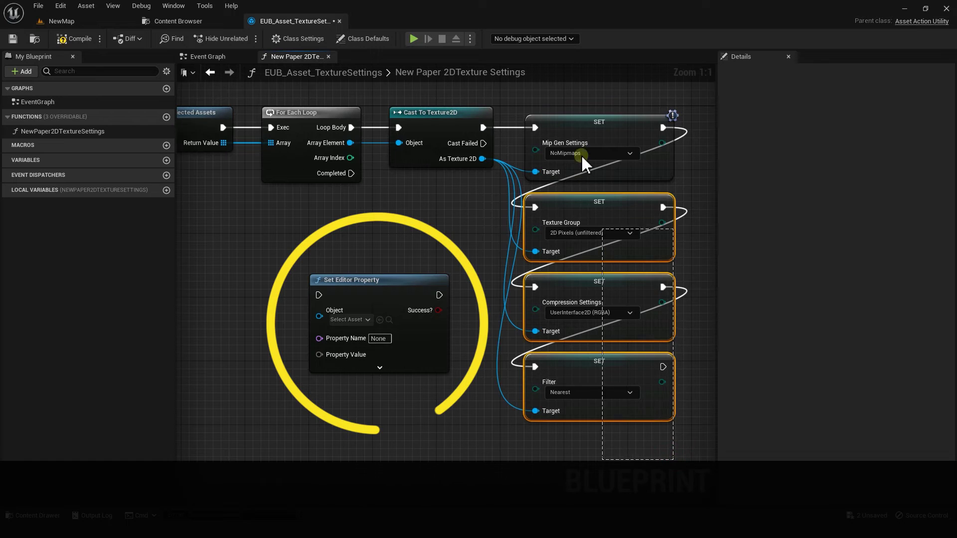
drag(583, 164, 582, 162)
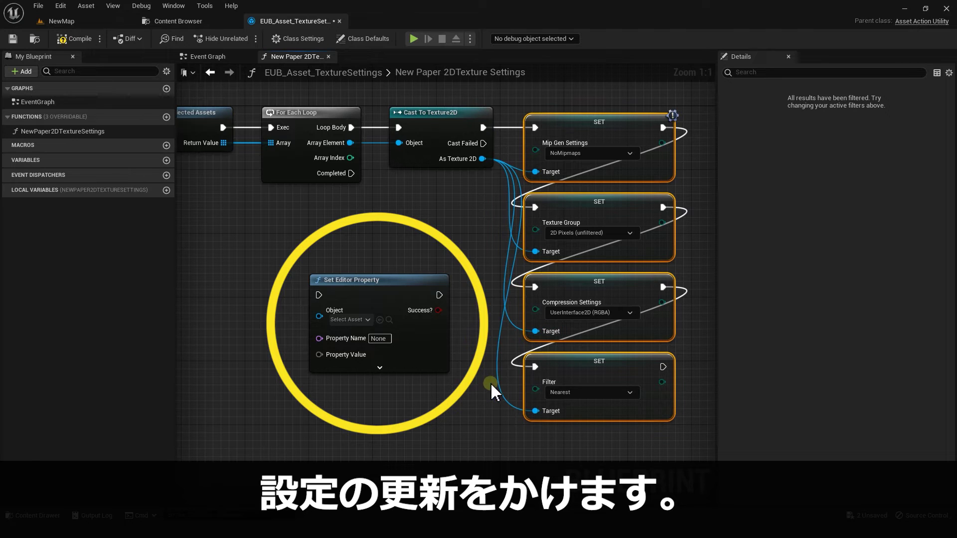
click(630, 363)
drag(580, 363, 584, 367)
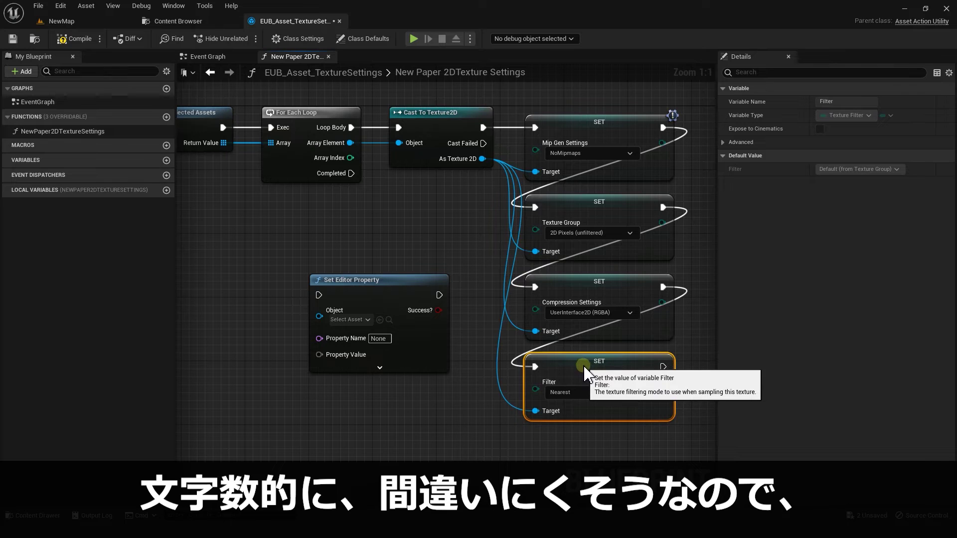
drag(412, 280, 404, 320)
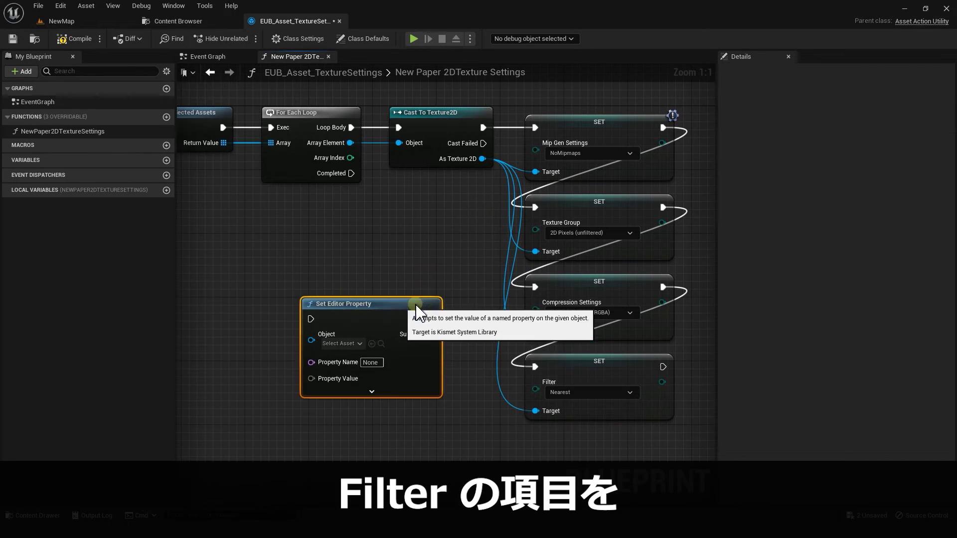
click(471, 429)
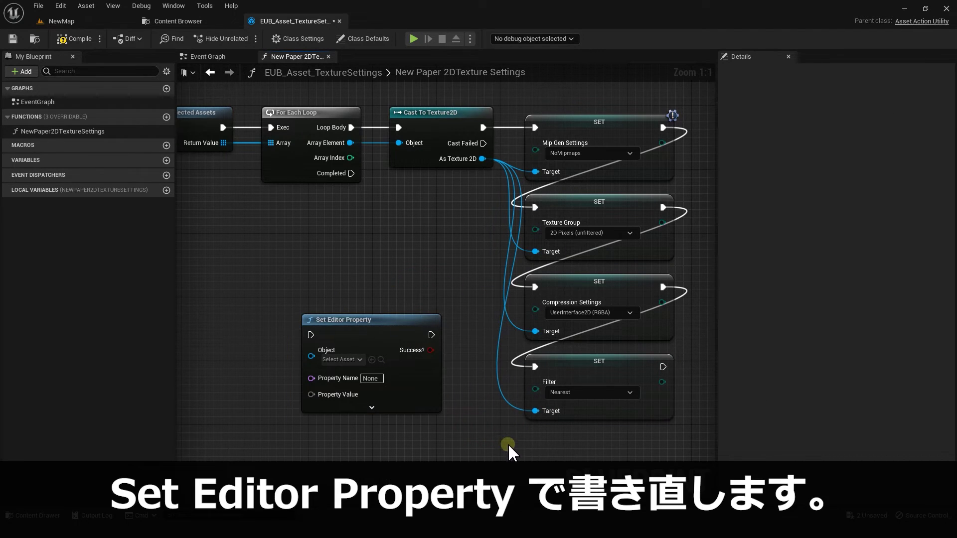
drag(577, 456, 391, 384)
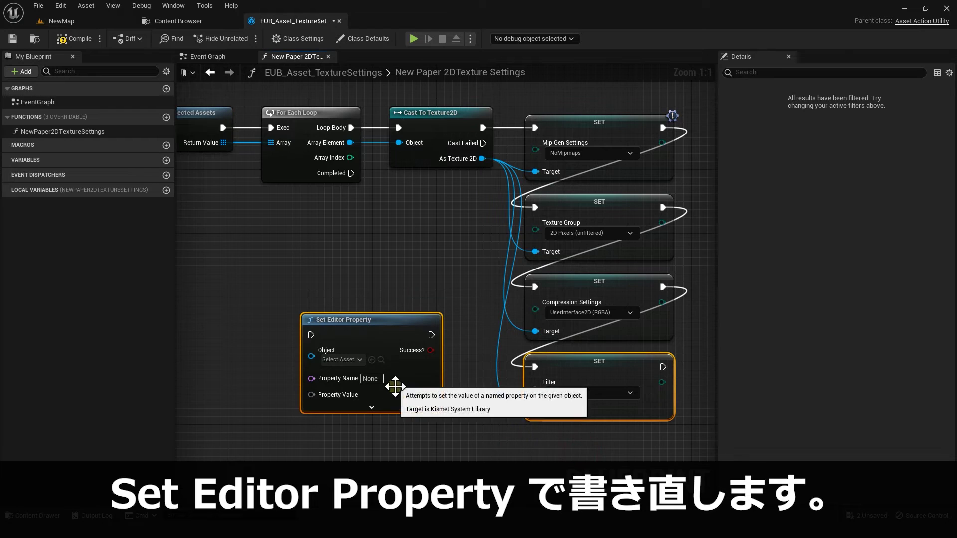
click(405, 336)
key(Delete)
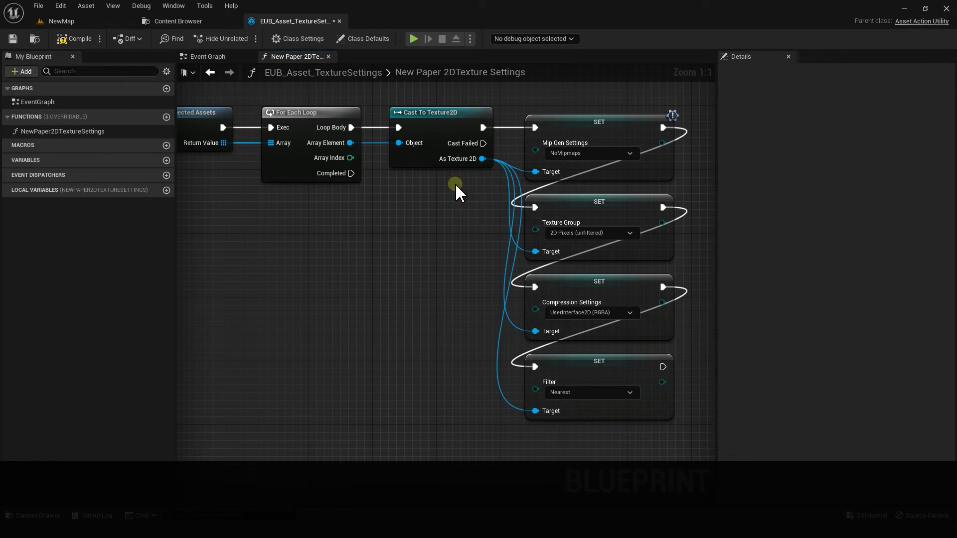
drag(482, 159, 376, 274)
Add a Set Editor Property node on the texture with Property Name Filter.
text(set edi)
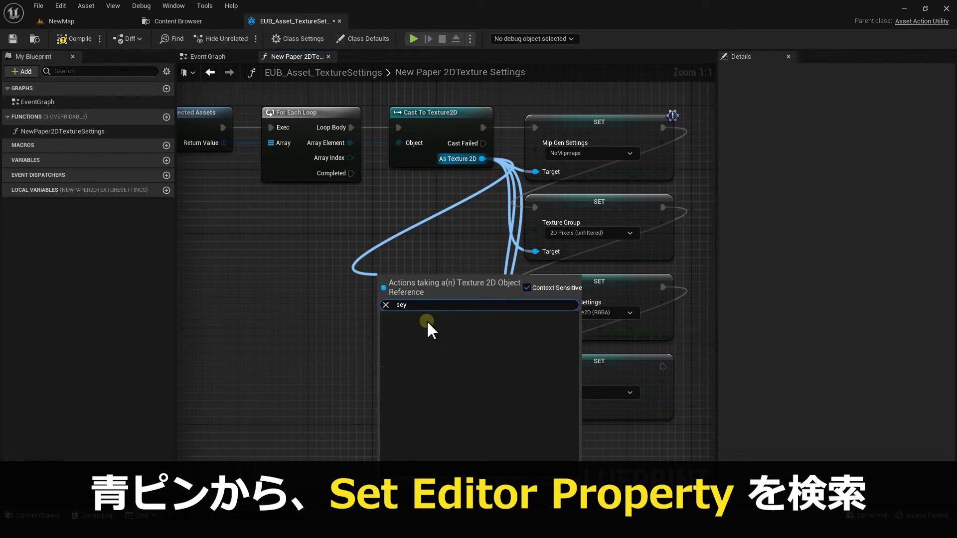
text(tor propert)
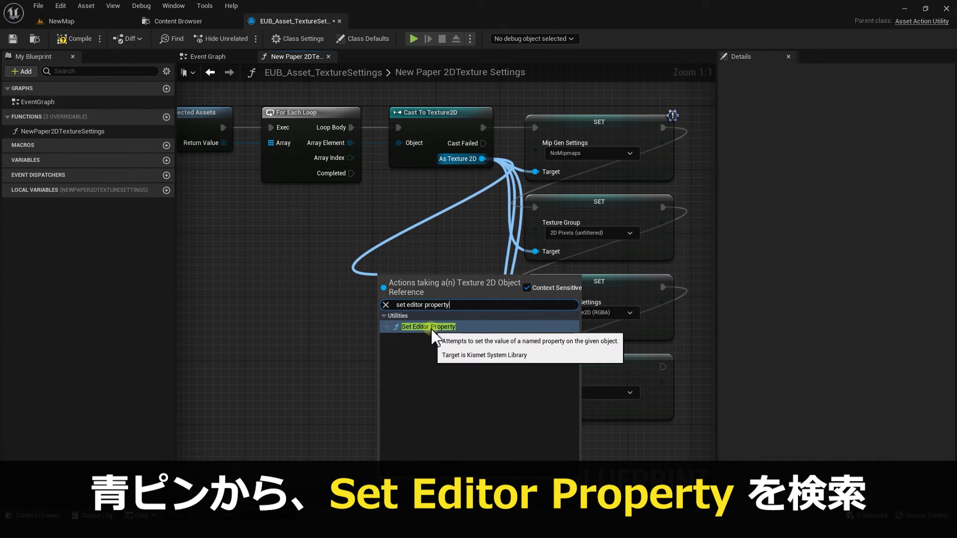
click(432, 331)
drag(437, 321, 405, 304)
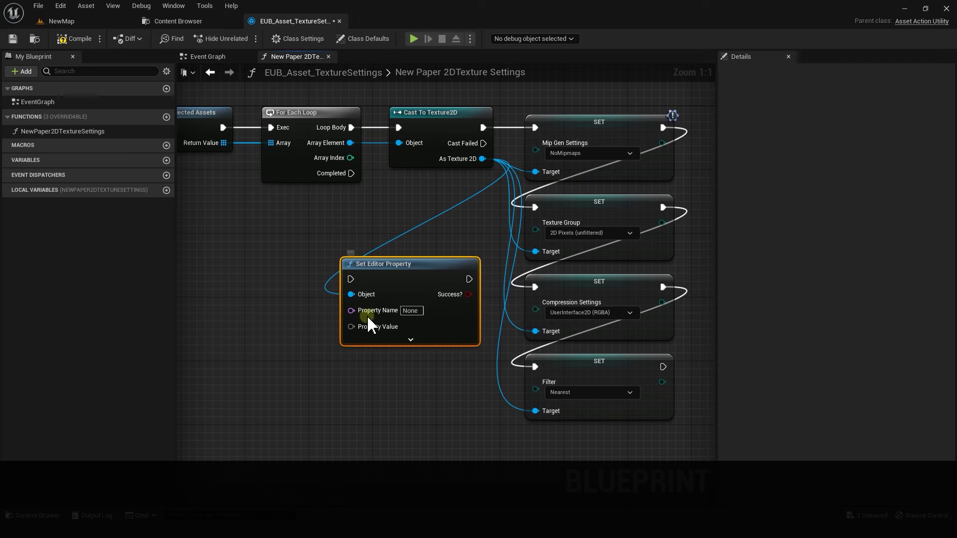
click(410, 311)
text(F)
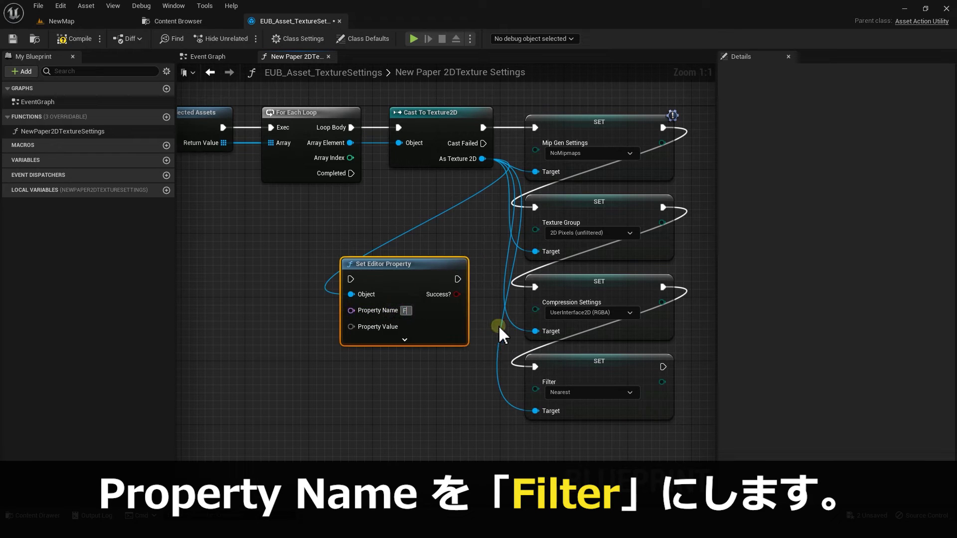
text(ilter)
key(Return)
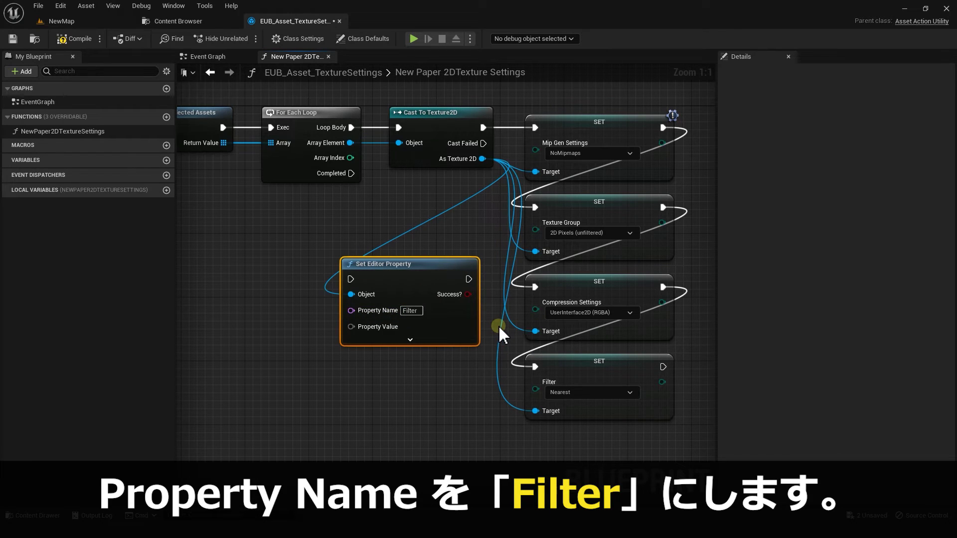
Supply the property value from a Make Literal Byte node (0).
right_drag(386, 365, 418, 322)
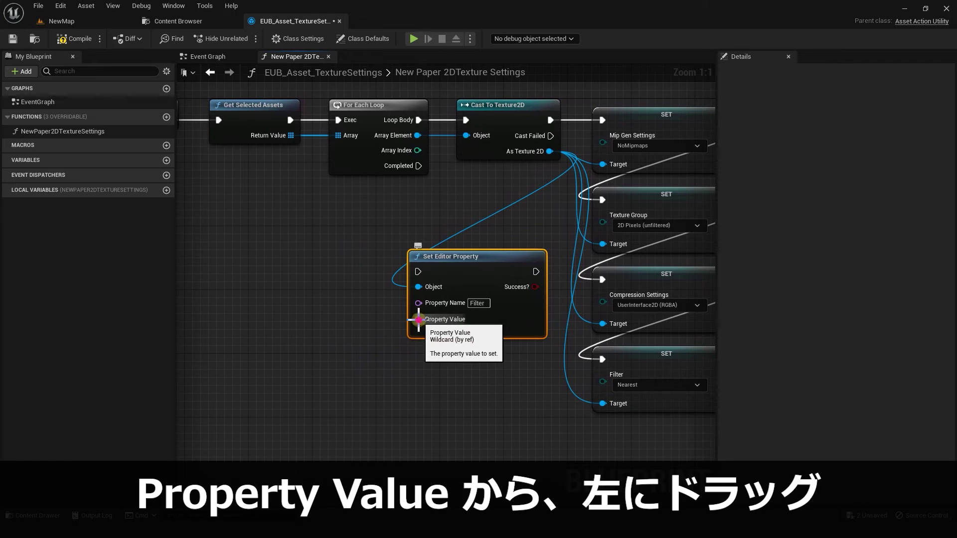
drag(418, 319, 354, 318)
text(make literal byte)
click(420, 375)
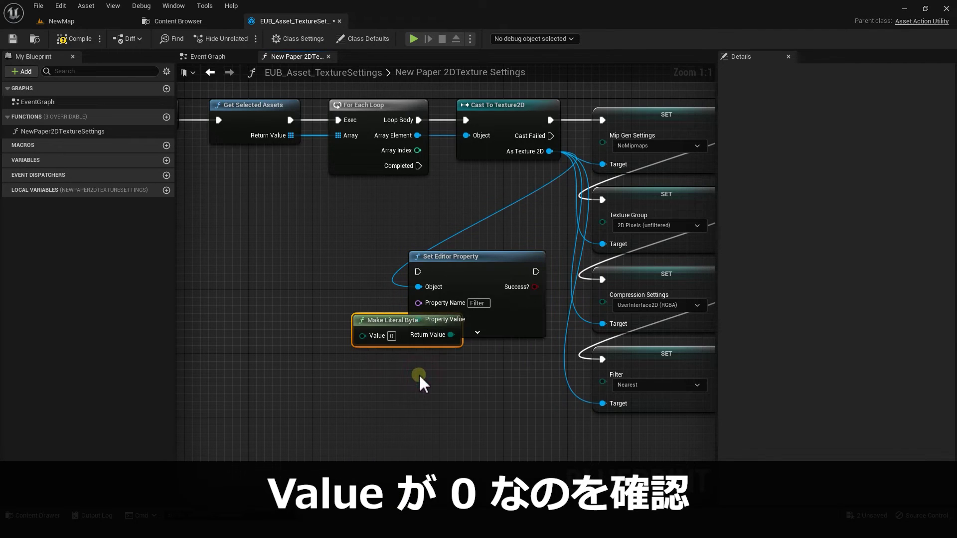
drag(404, 325, 324, 309)
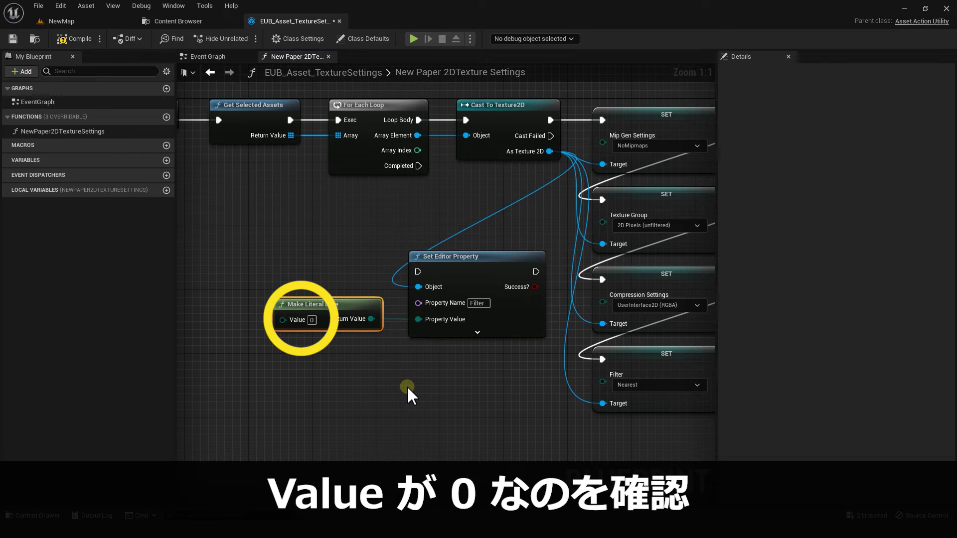
Set the node's advanced Change Notify Mode to Always.
click(471, 333)
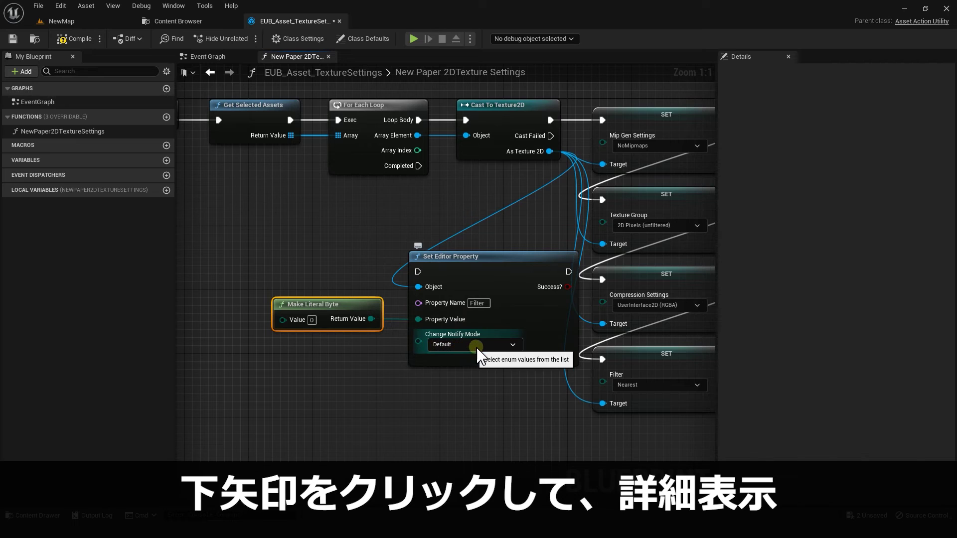
click(512, 344)
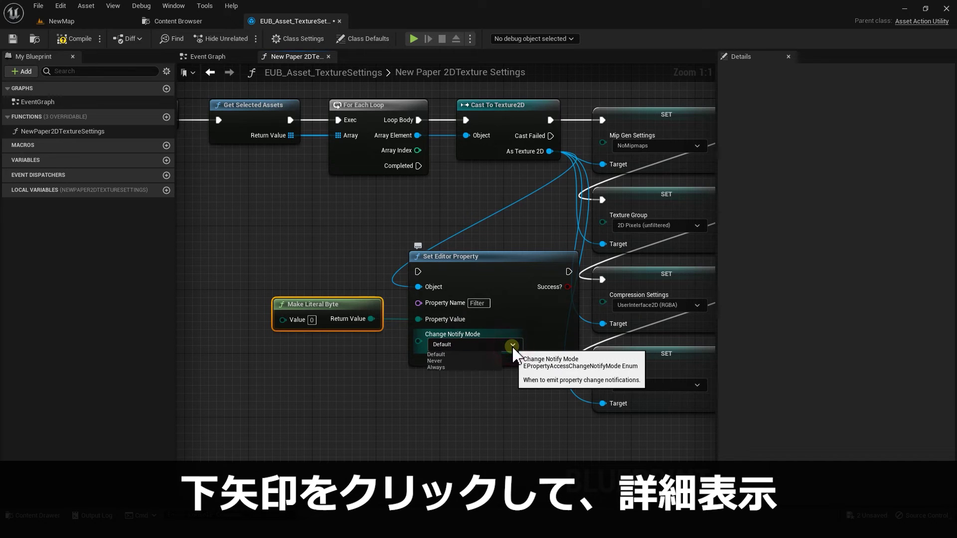
click(467, 367)
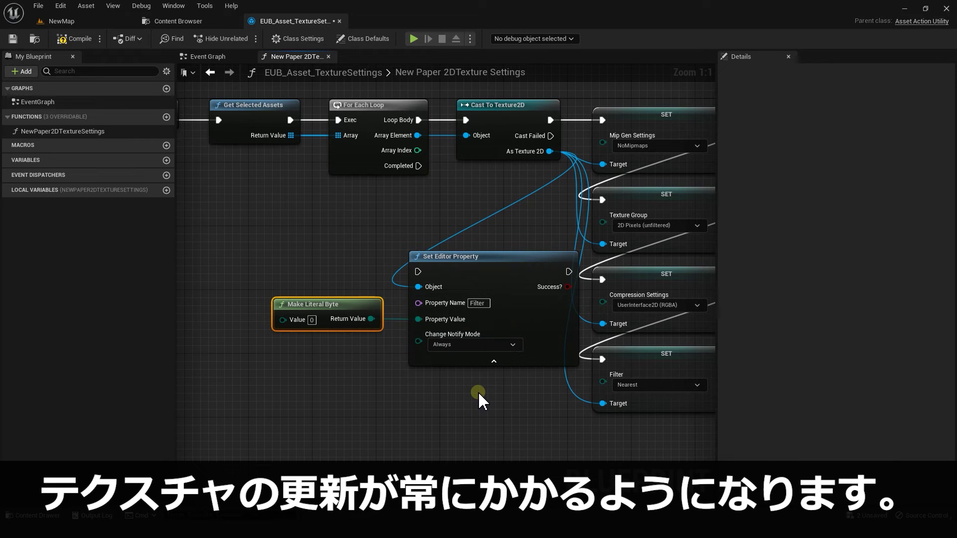
right_drag(477, 391, 370, 346)
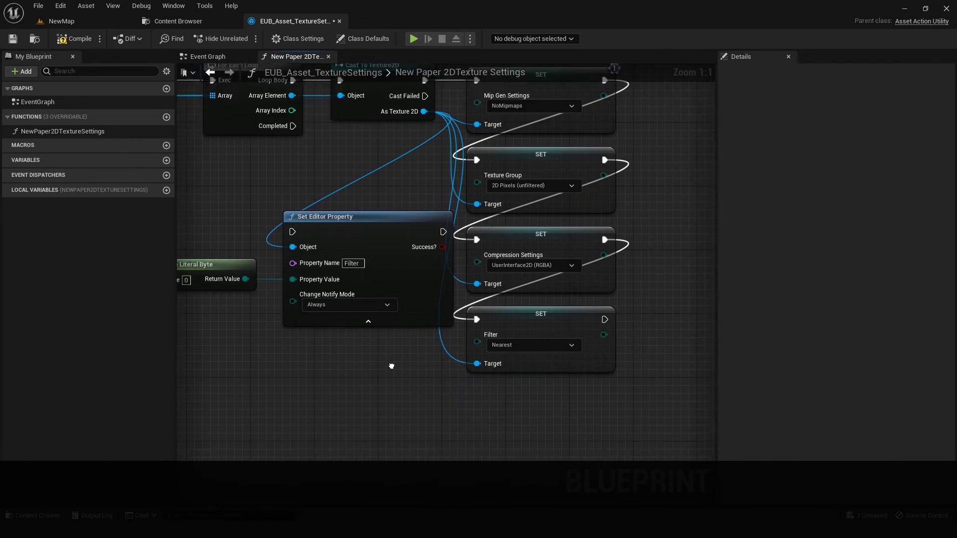
Replace the old SET Filter node with Set Editor Property, run after the compression step.
click(545, 323)
key(Delete)
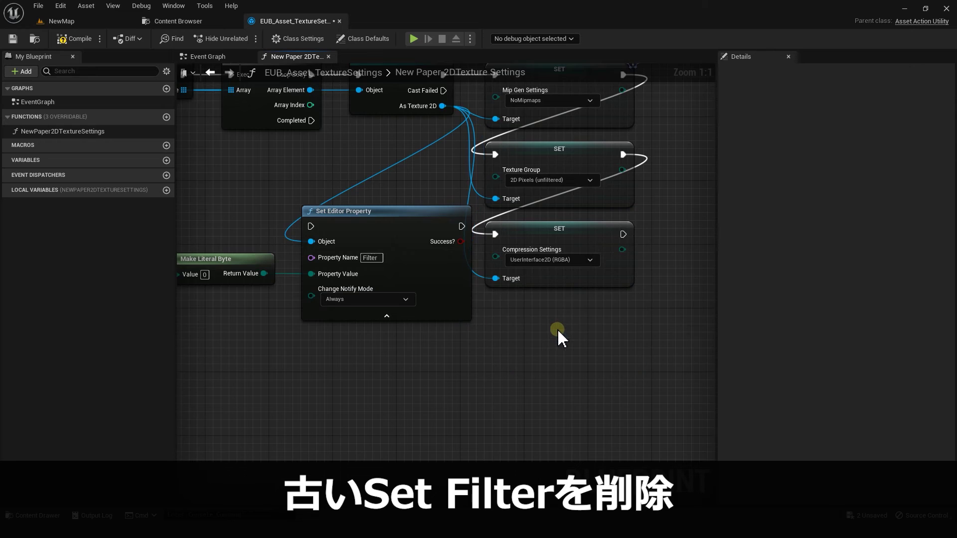
scroll(556, 326, down, 2)
drag(432, 357, 337, 265)
drag(431, 248, 568, 320)
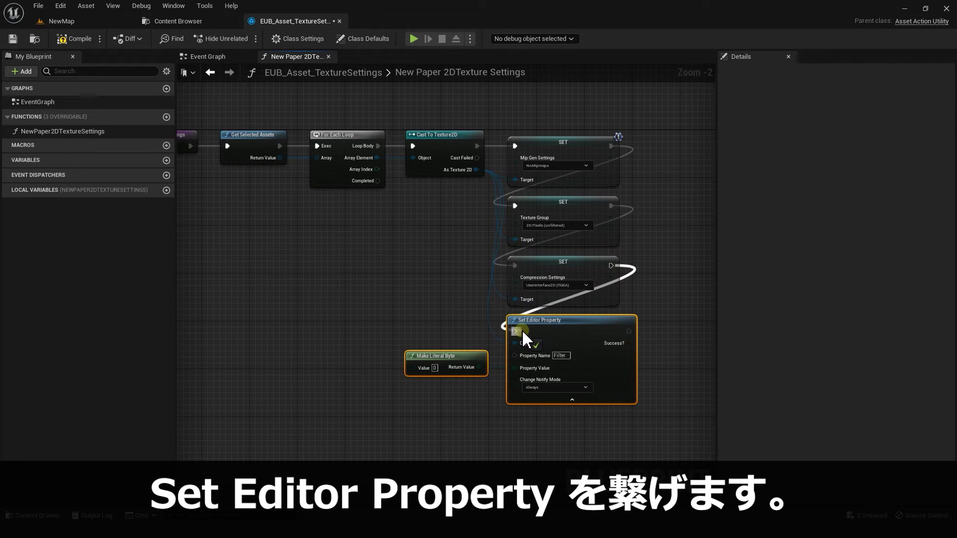
drag(612, 266, 523, 333)
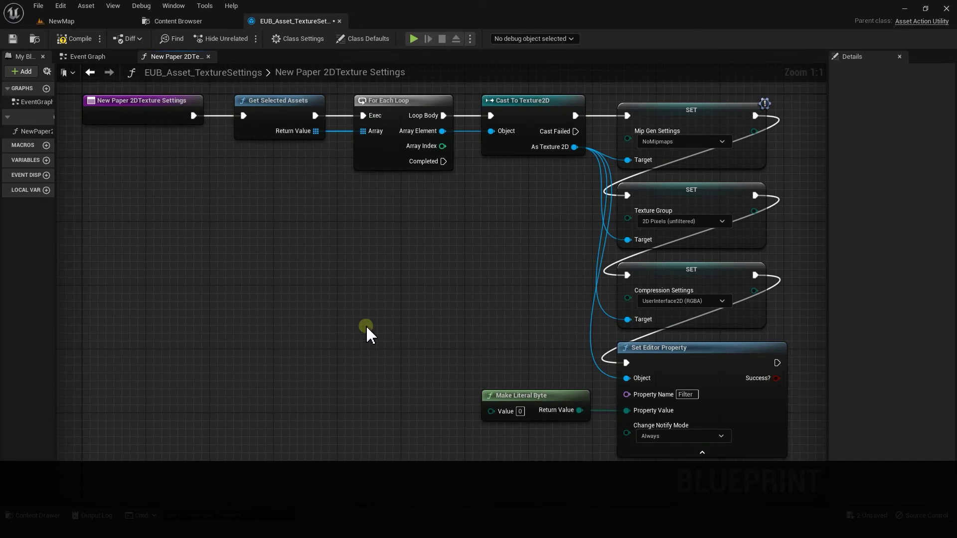
Compile and save the texture settings Blueprint, then return to the Content Browser.
mouse_move(806, 468)
mouse_down()
mouse_move(279, 134)
mouse_move(254, 152)
mouse_up()
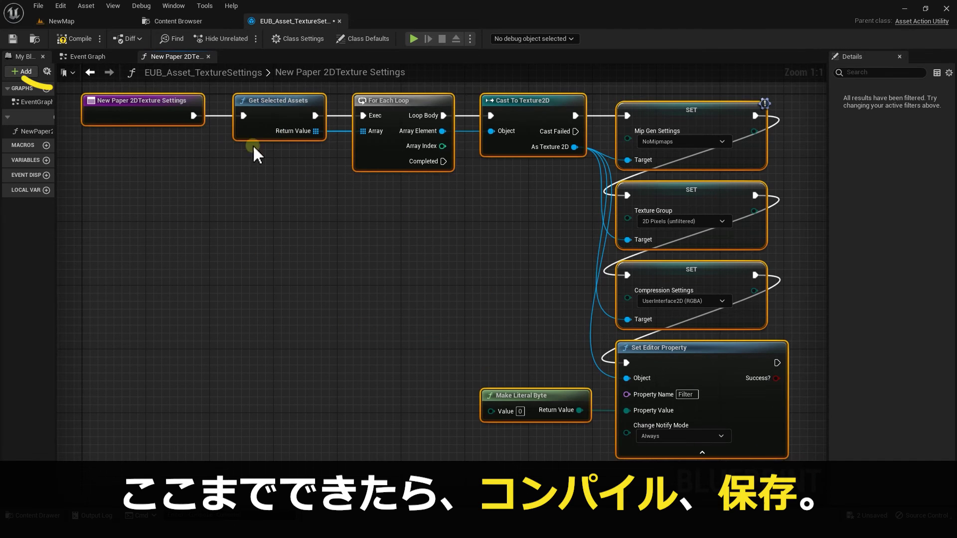
click(299, 190)
click(79, 41)
click(17, 41)
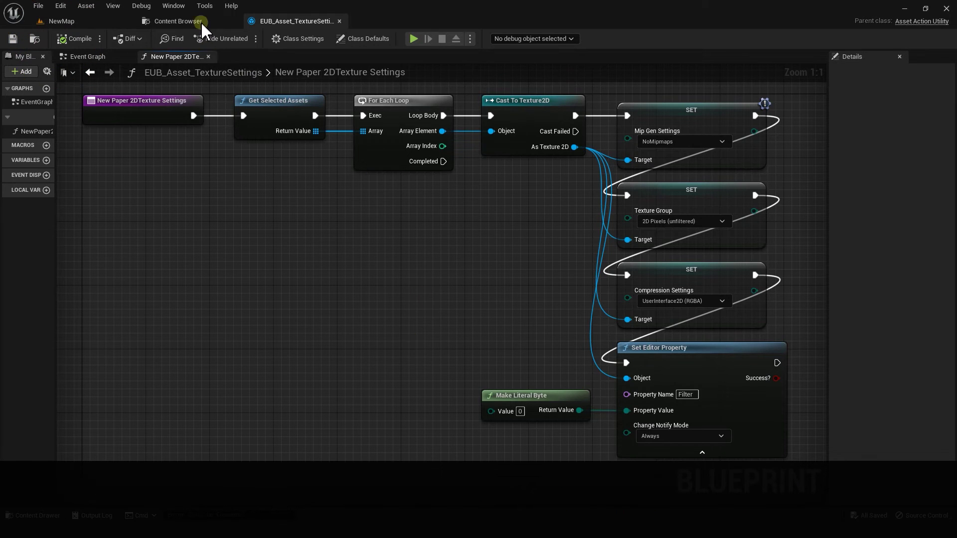
click(201, 22)
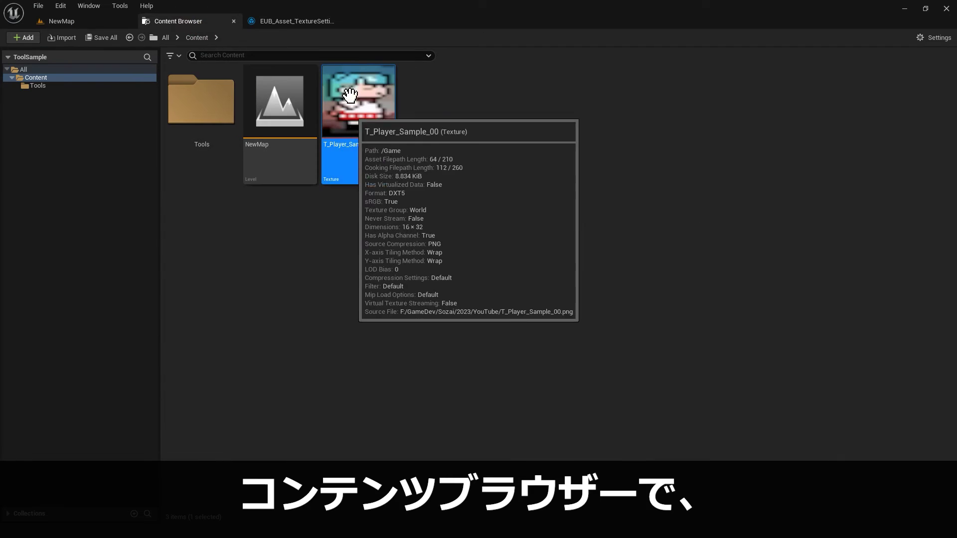
Run Scripted Asset Actions > New Paper 2DTexture Settings on T_Player_Sample_00.
right_click(366, 71)
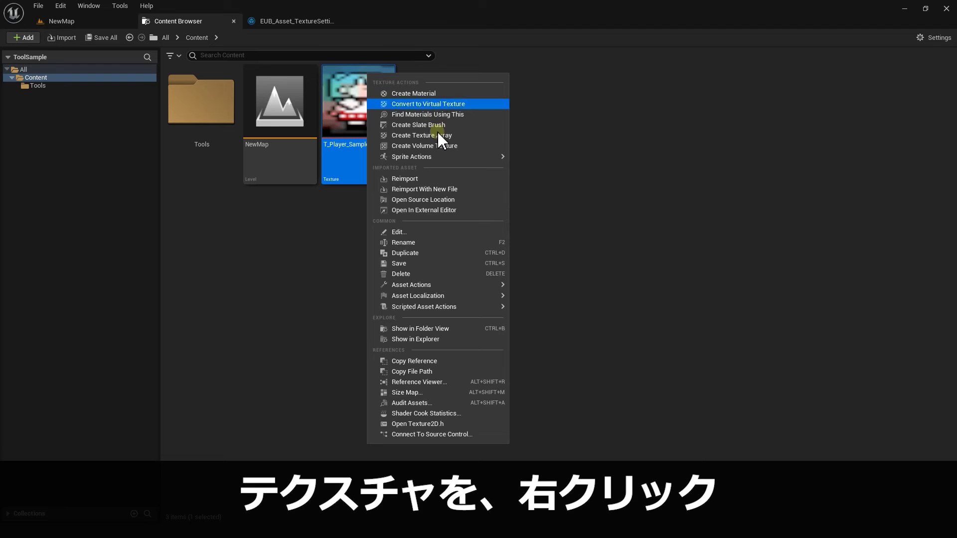
mouse_move(457, 309)
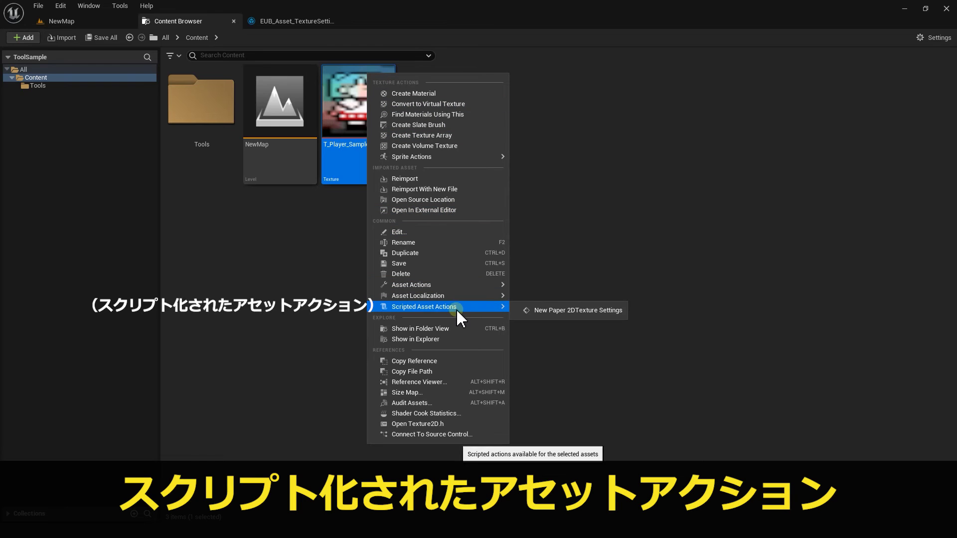
click(576, 309)
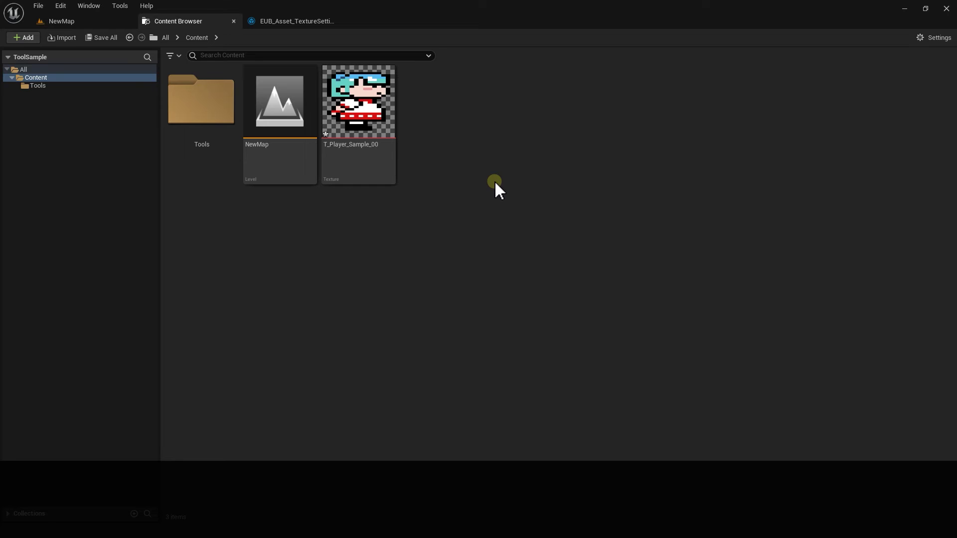
Check whether the NewMap level's context menu also offers the scripted action, then go back to the Blueprint.
click(293, 100)
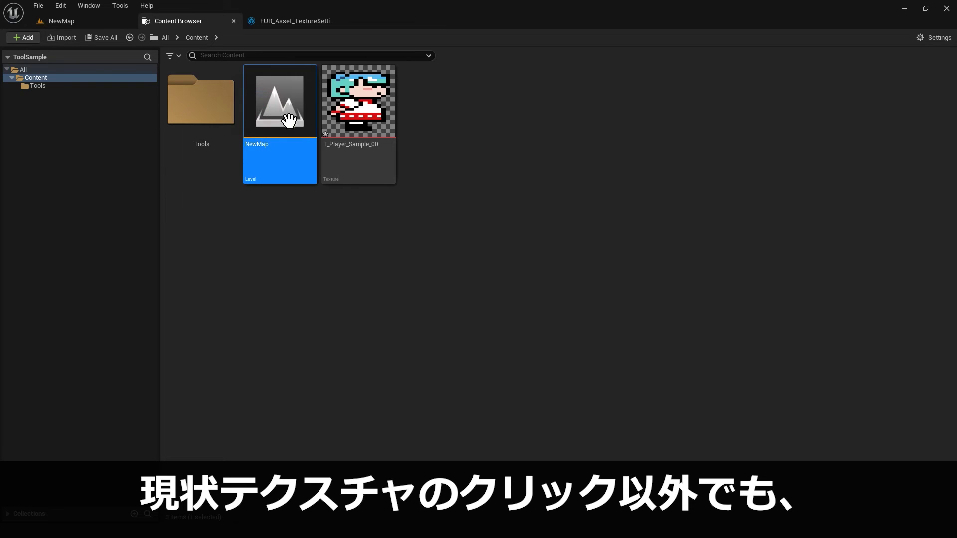
right_click(269, 104)
mouse_move(327, 198)
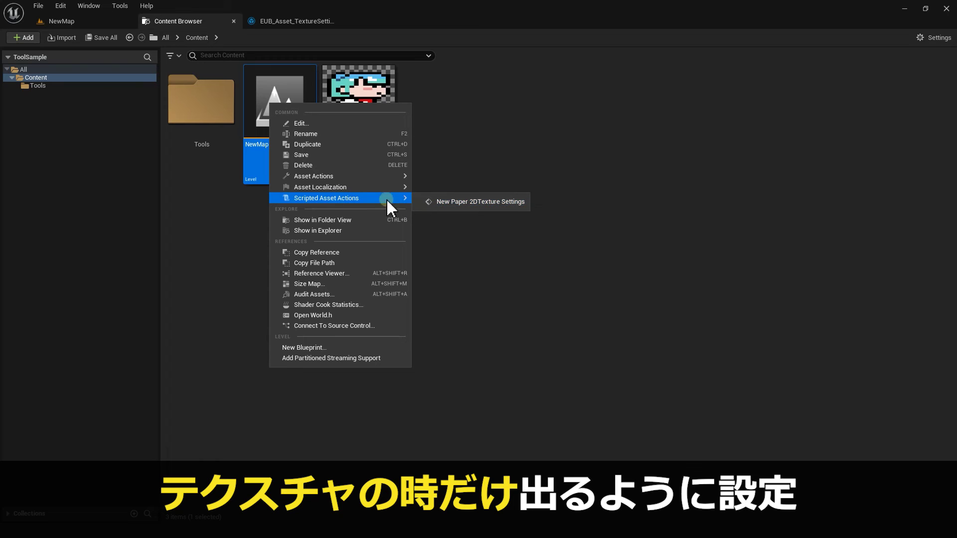
click(289, 21)
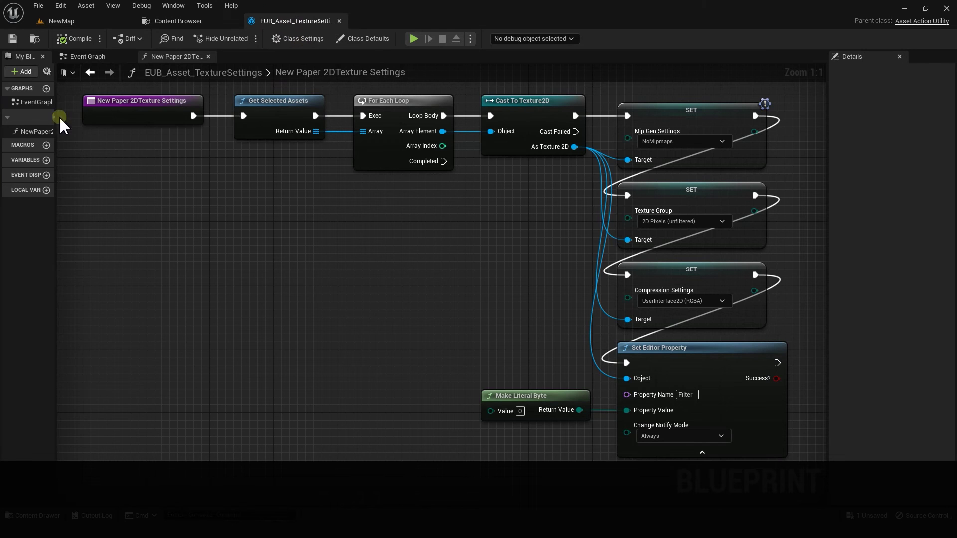
Override Get Supported Class, delete its Parent call, and make the Return Node return Texture2D.
drag(62, 114, 215, 121)
click(175, 115)
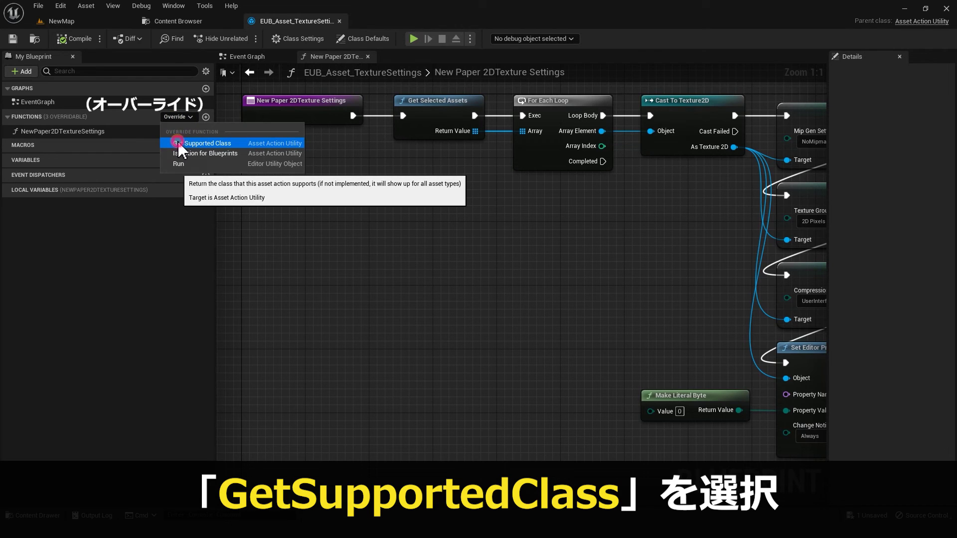
click(178, 142)
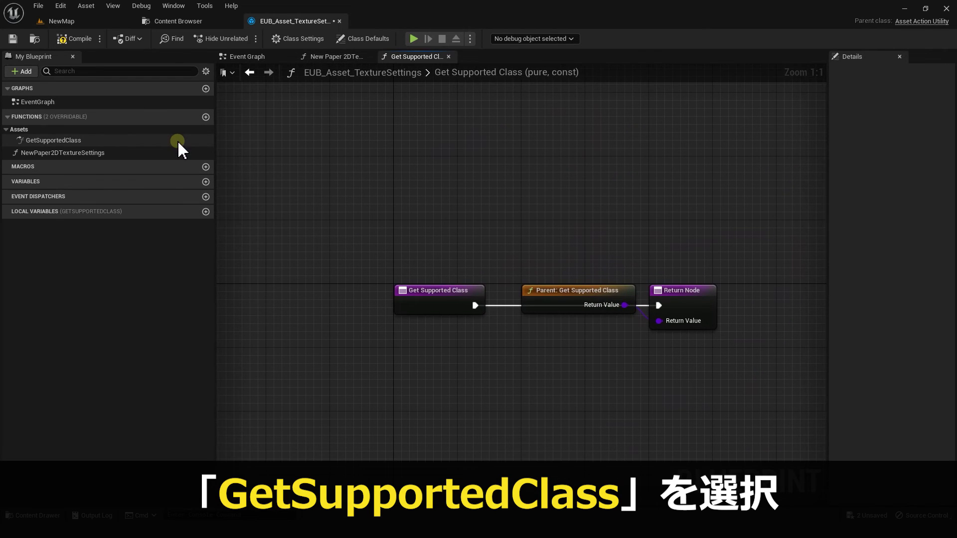
right_drag(345, 316, 400, 245)
drag(438, 167, 490, 222)
key(Delete)
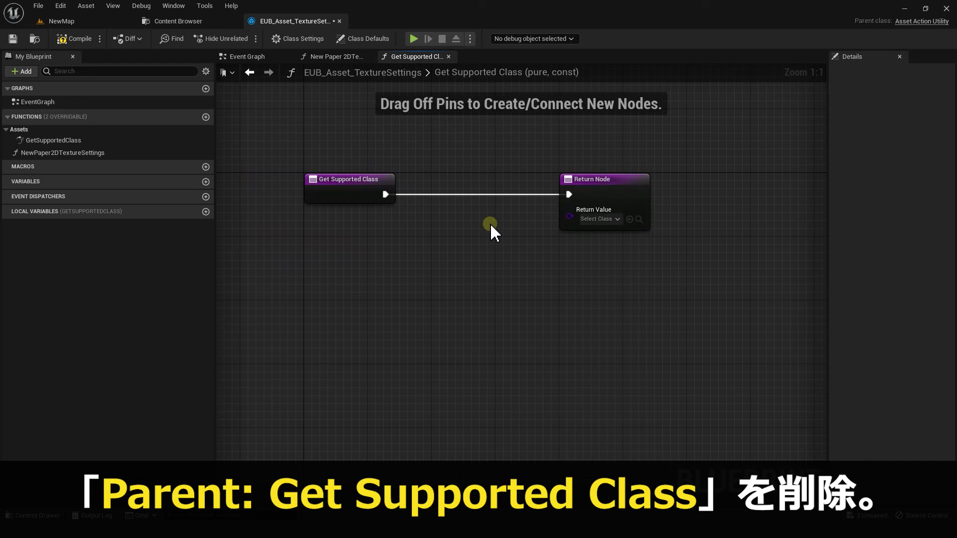
click(606, 219)
text(texture2d)
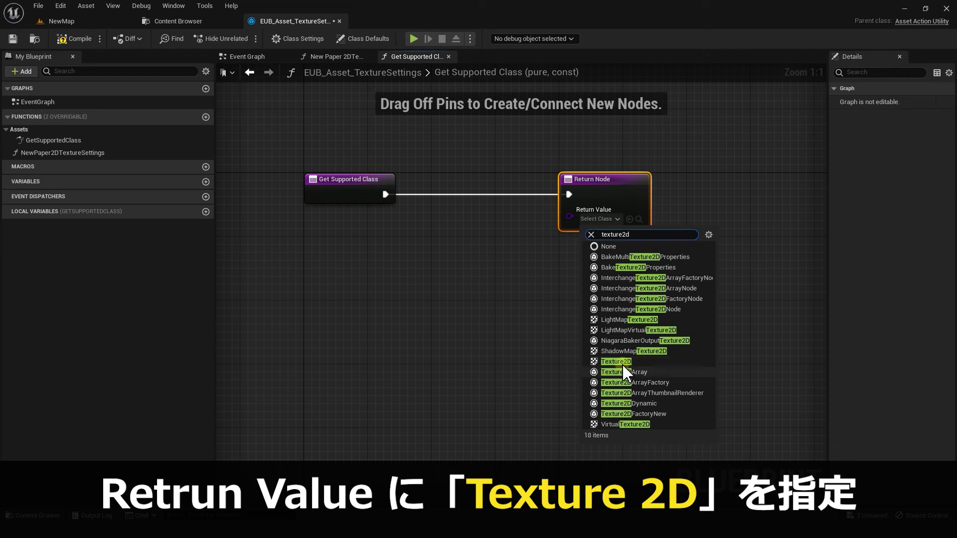
click(632, 361)
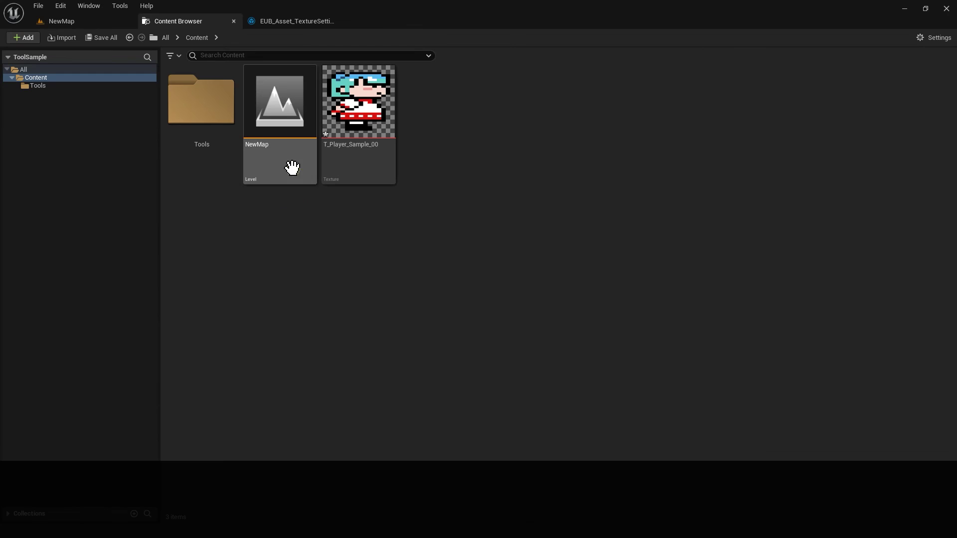
Verify NewMap no longer lists Scripted Asset Actions, then select EUB_Asset_TextureSettings in Tools.
right_click(261, 91)
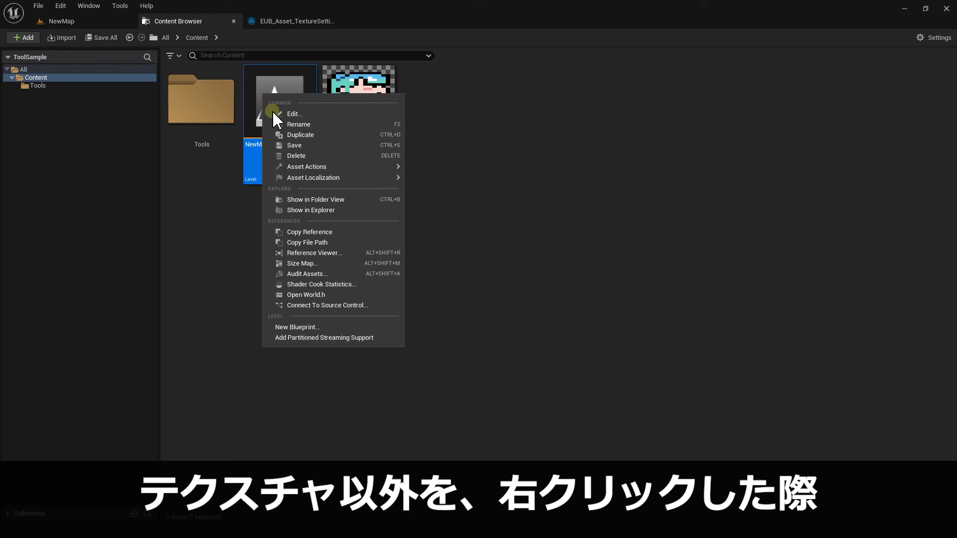
mouse_move(326, 179)
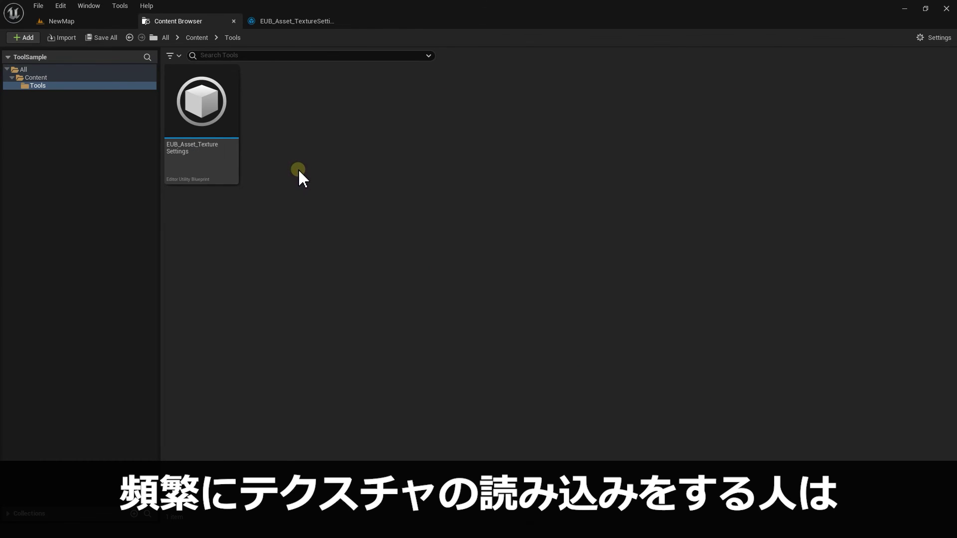
click(216, 122)
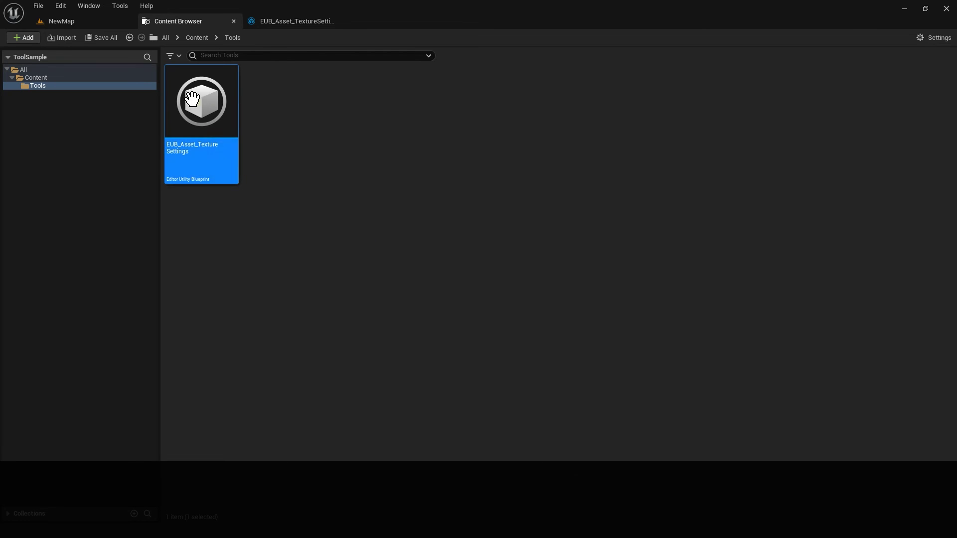
Start migrating EUB_Asset_TextureSettings via Asset Actions > Migrate and confirm the asset report.
right_click(213, 104)
mouse_move(341, 199)
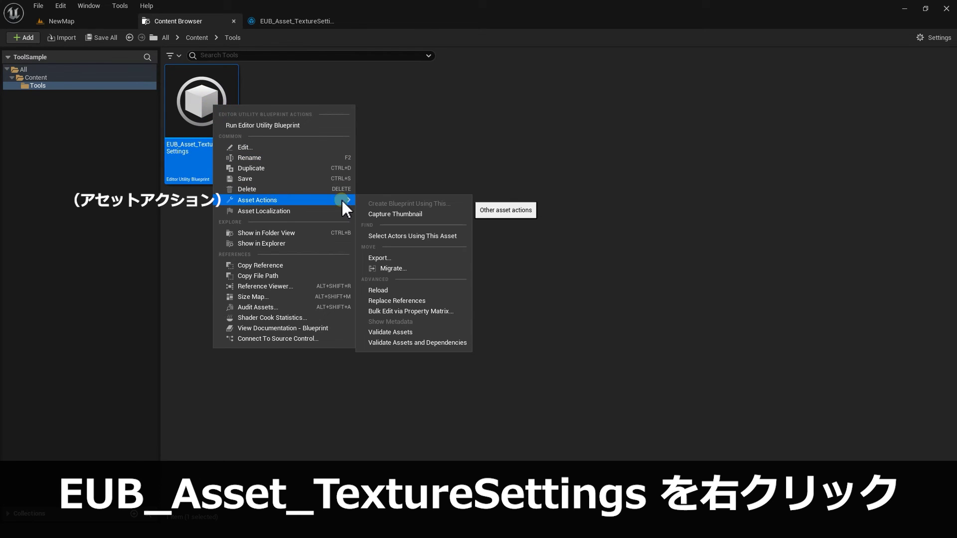
click(386, 268)
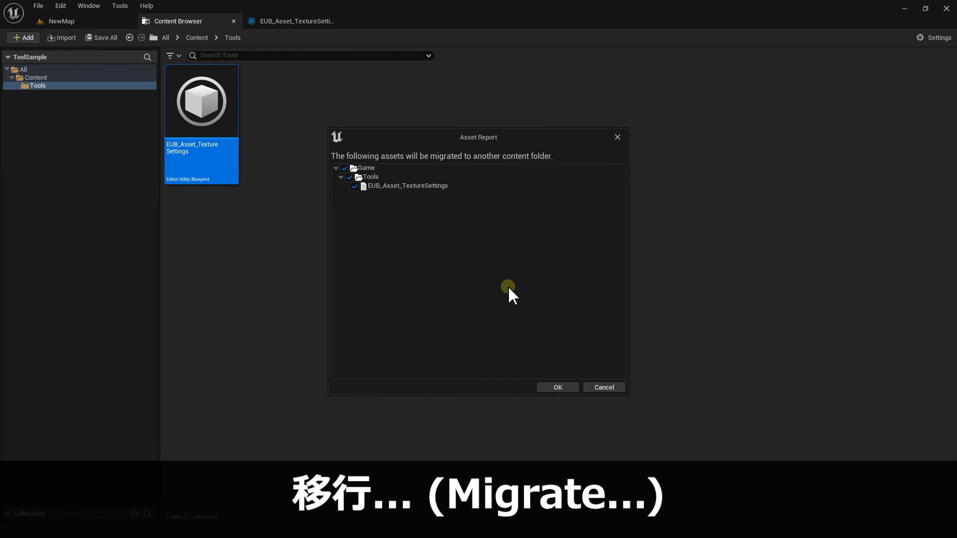
click(545, 387)
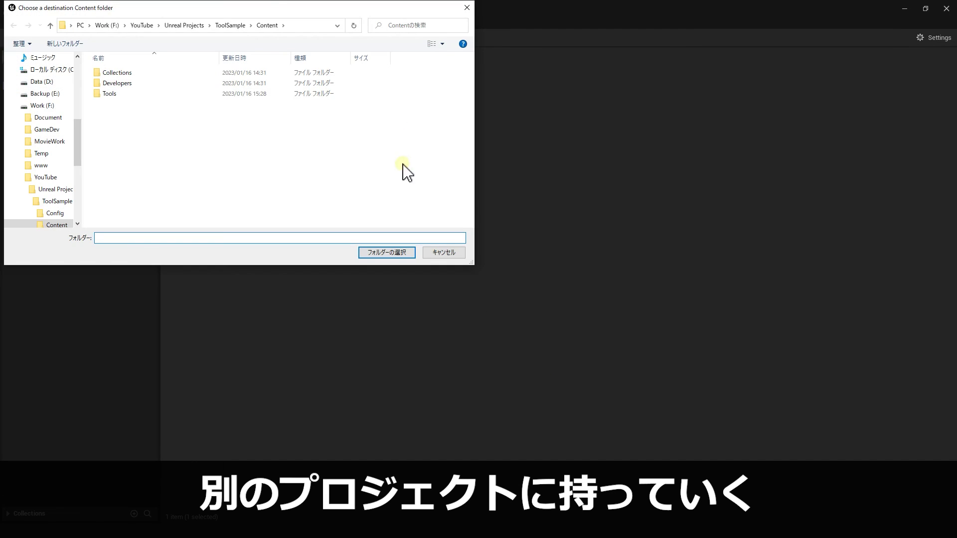
Copy EUB_Asset_TextureSettings.uasset into the Test project's Content folder and confirm it appears there.
click(437, 253)
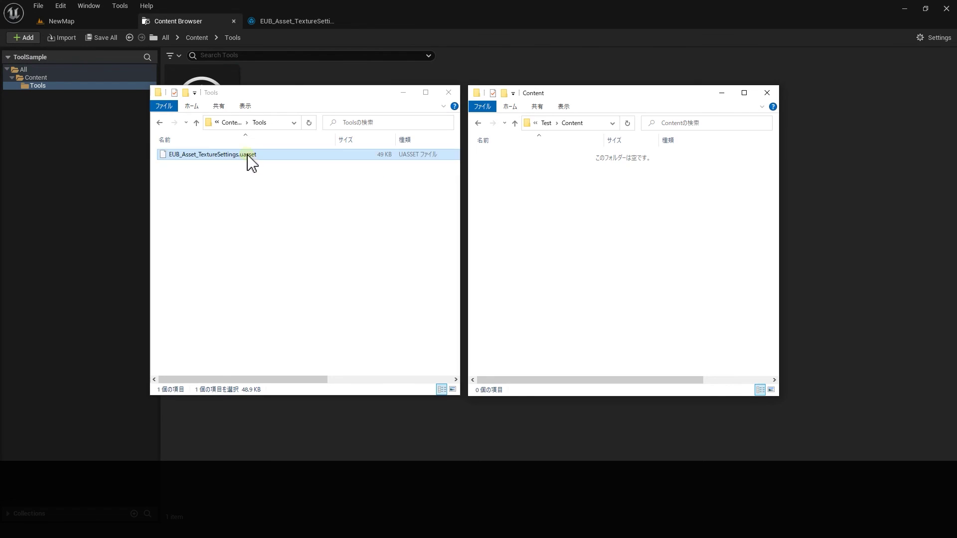
drag(237, 155, 248, 204)
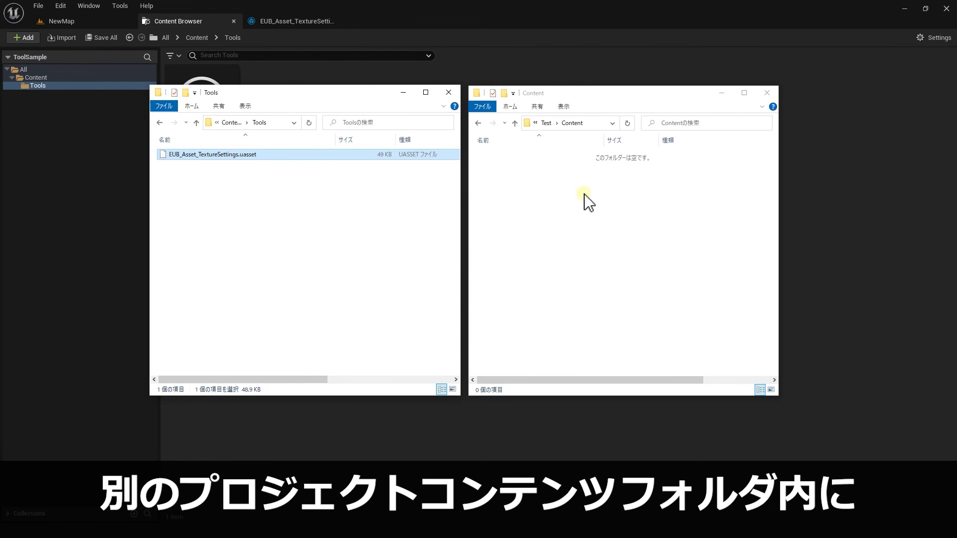
drag(584, 195, 582, 193)
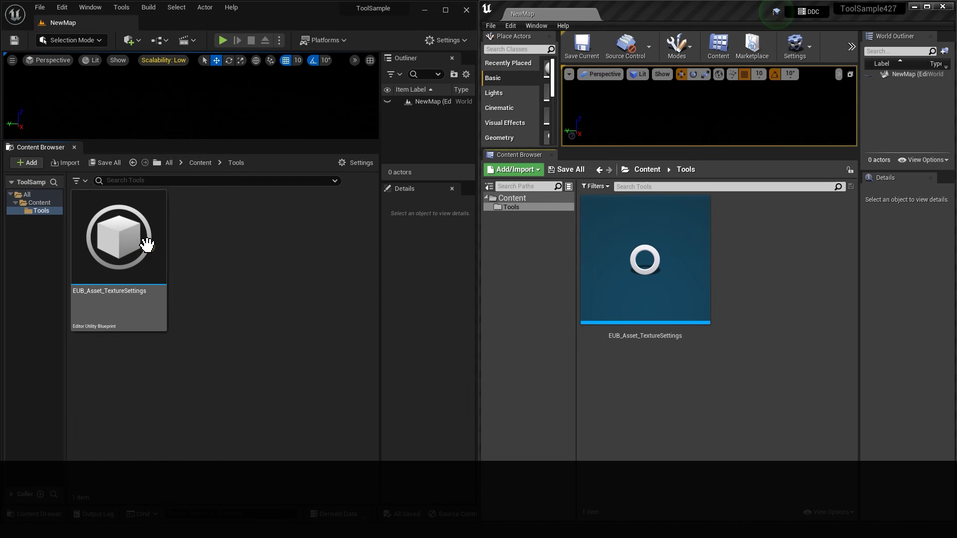
click(146, 245)
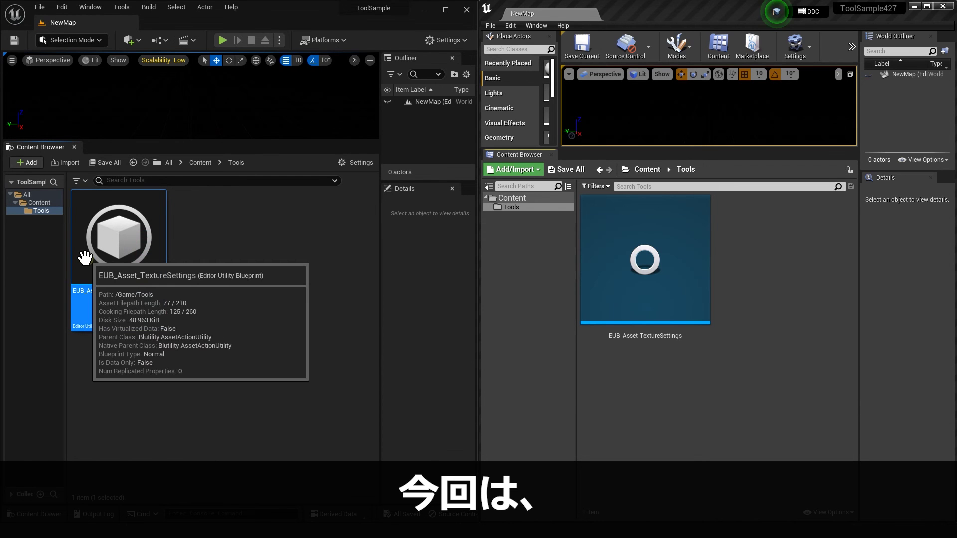
click(641, 223)
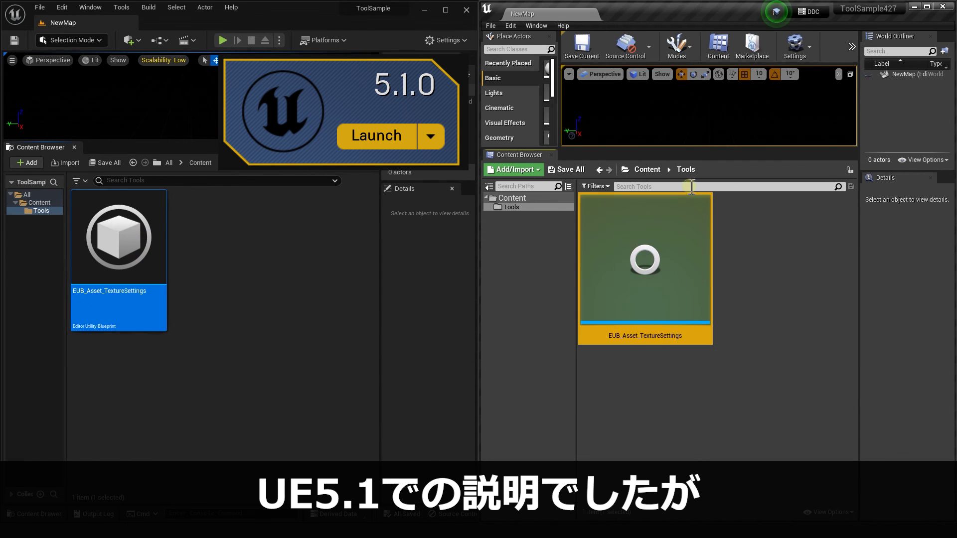